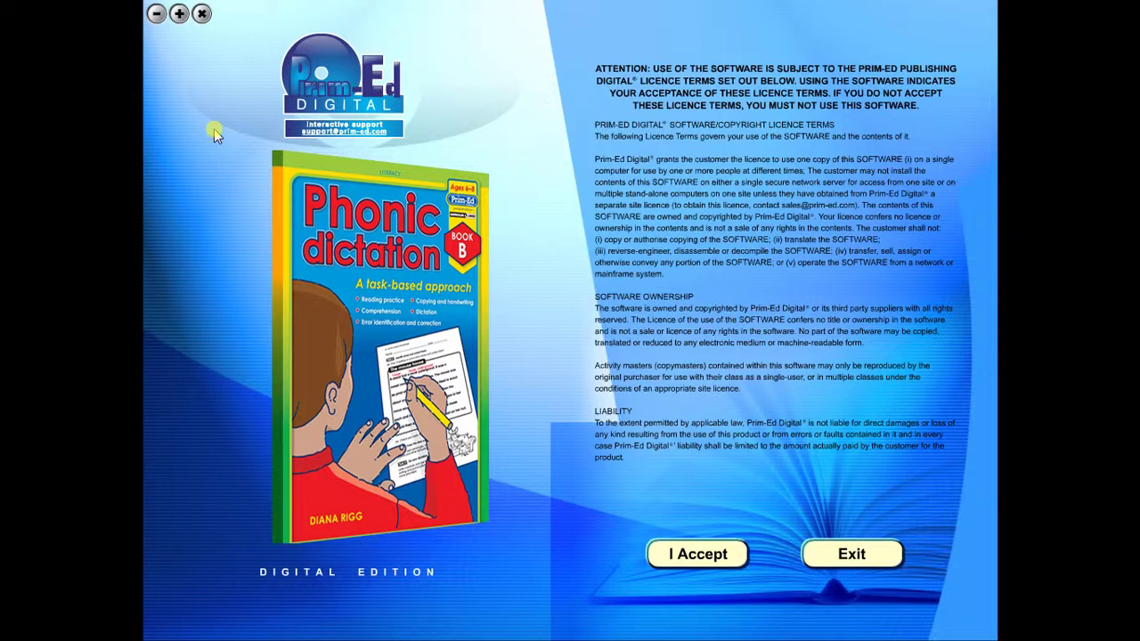
# Accept the licence terms to reach Book B's Teachers notes contents page
pyautogui.click(682, 554)
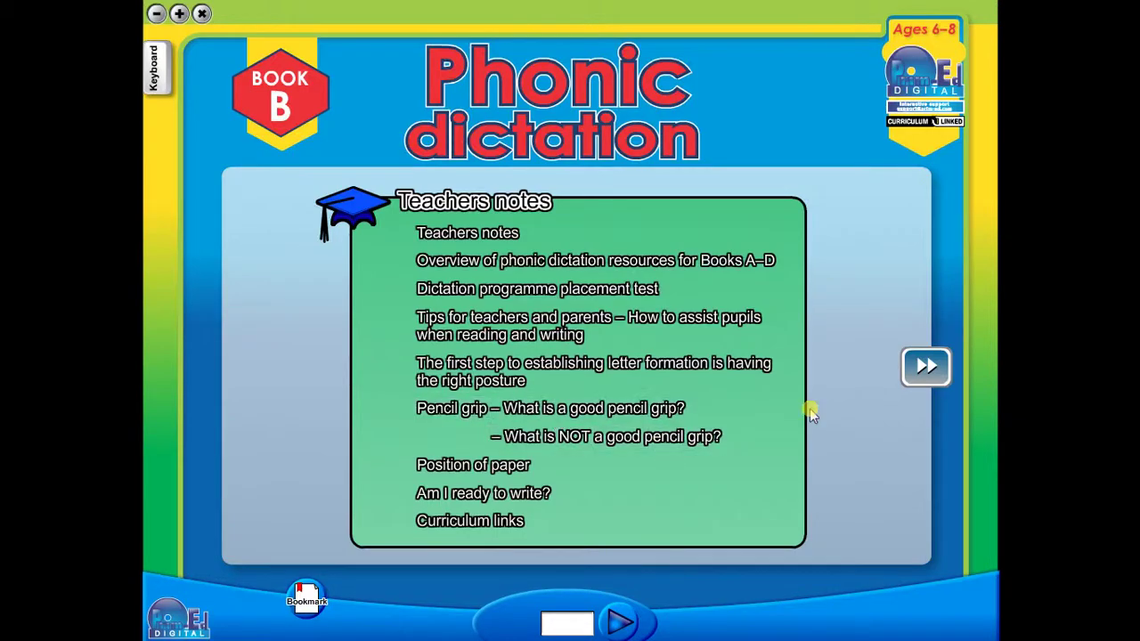
# Page forward to the Target 1 list and open 'oo – Mook's book' on page 8
pyautogui.click(928, 381)
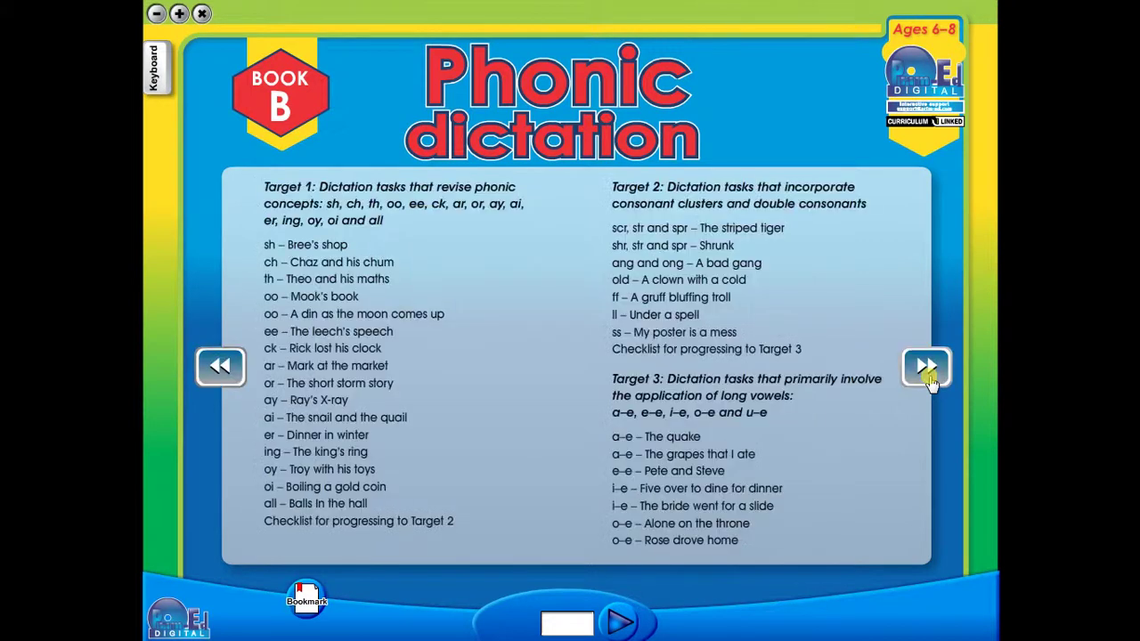
pyautogui.click(928, 381)
pyautogui.click(220, 365)
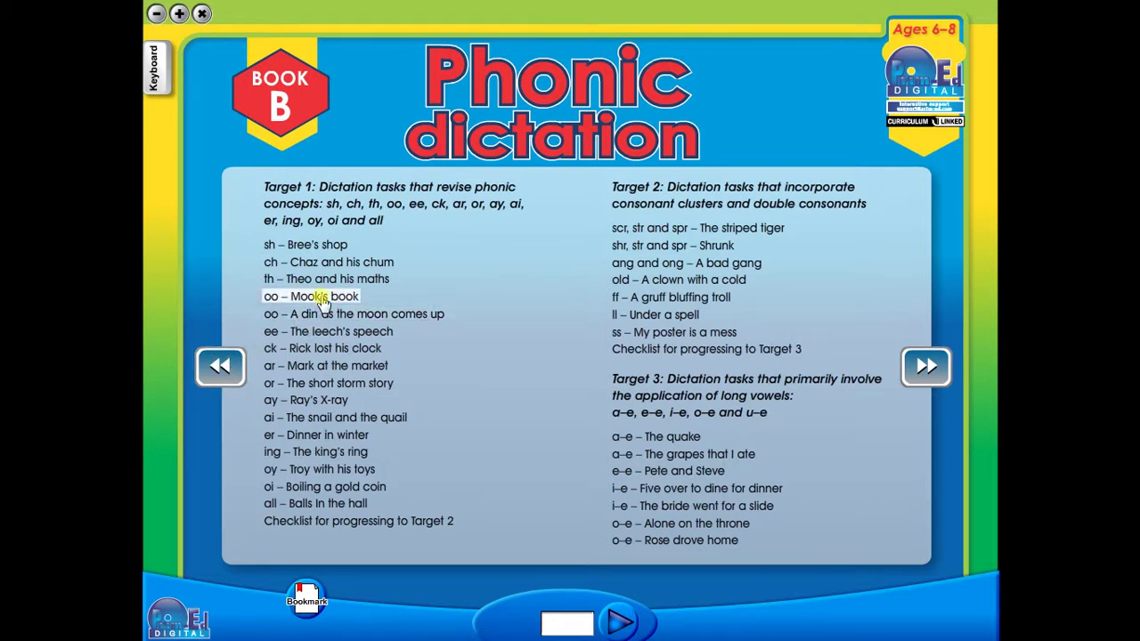
pyautogui.click(322, 300)
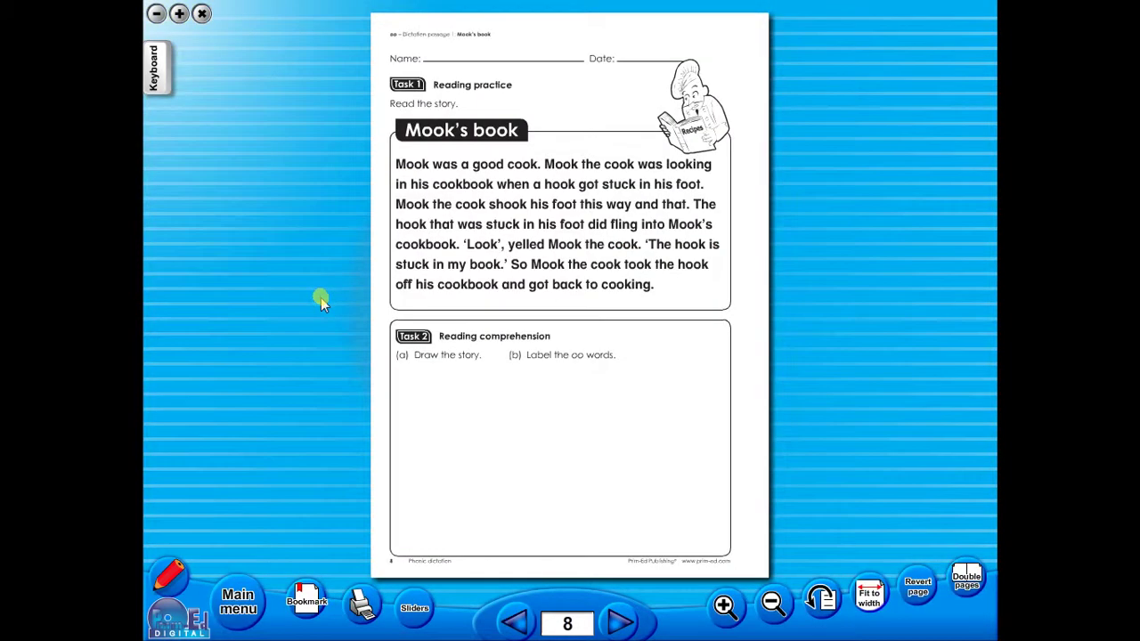
# Page back to 6, forward to 10, jump to 34, then back to page 32 'Balls in the hall'
pyautogui.click(513, 619)
pyautogui.click(513, 617)
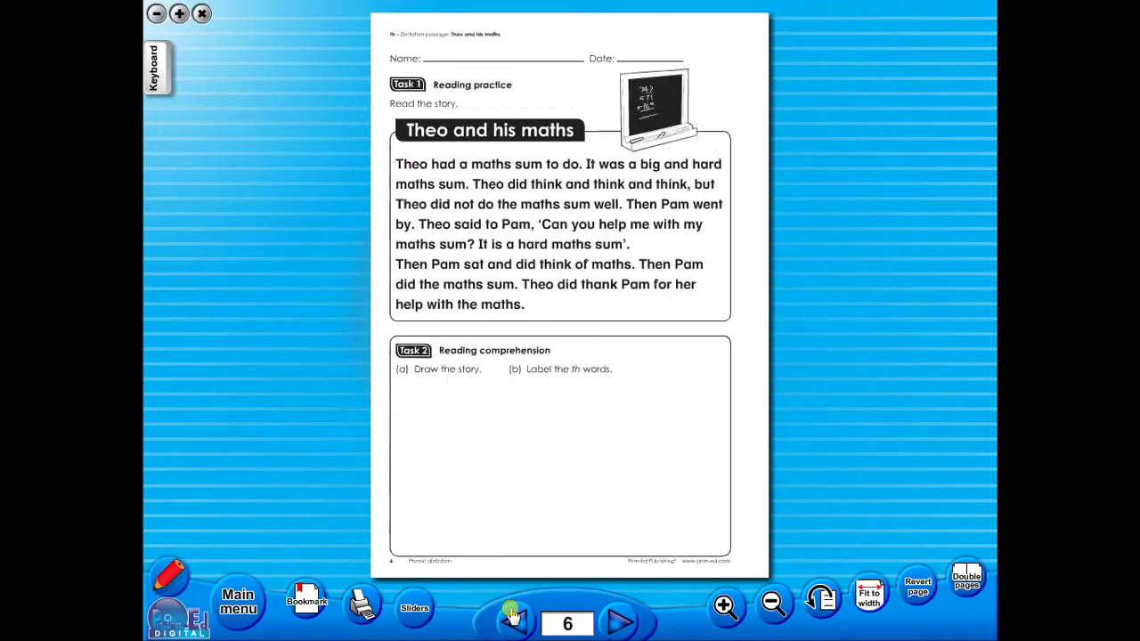
pyautogui.click(620, 623)
pyautogui.click(620, 623)
pyautogui.click(619, 624)
pyautogui.click(618, 624)
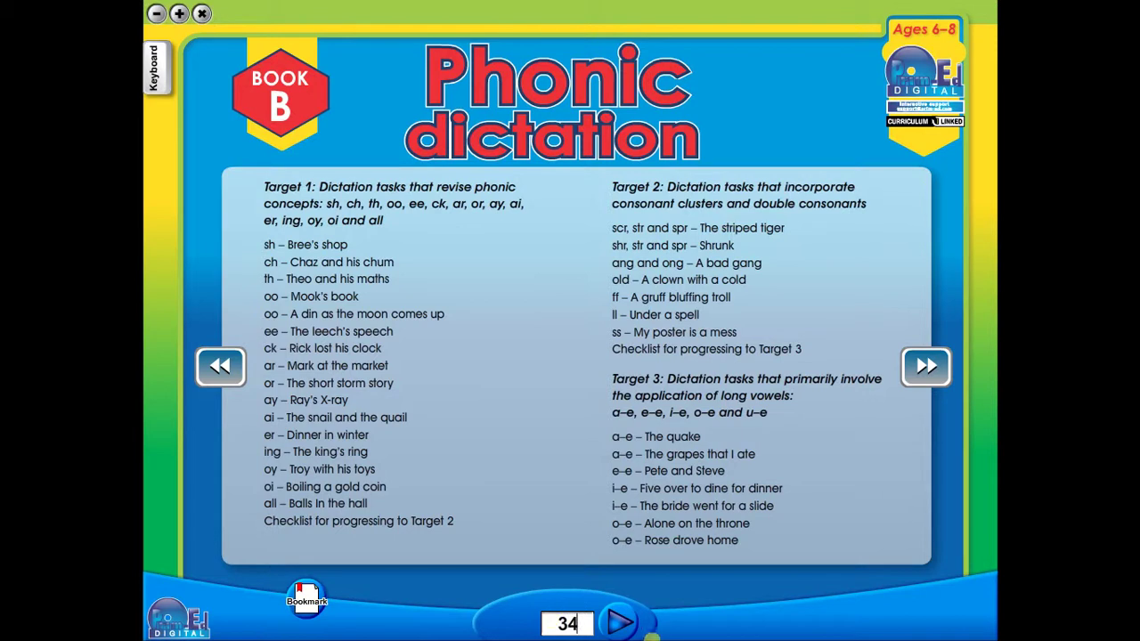
pyautogui.click(618, 614)
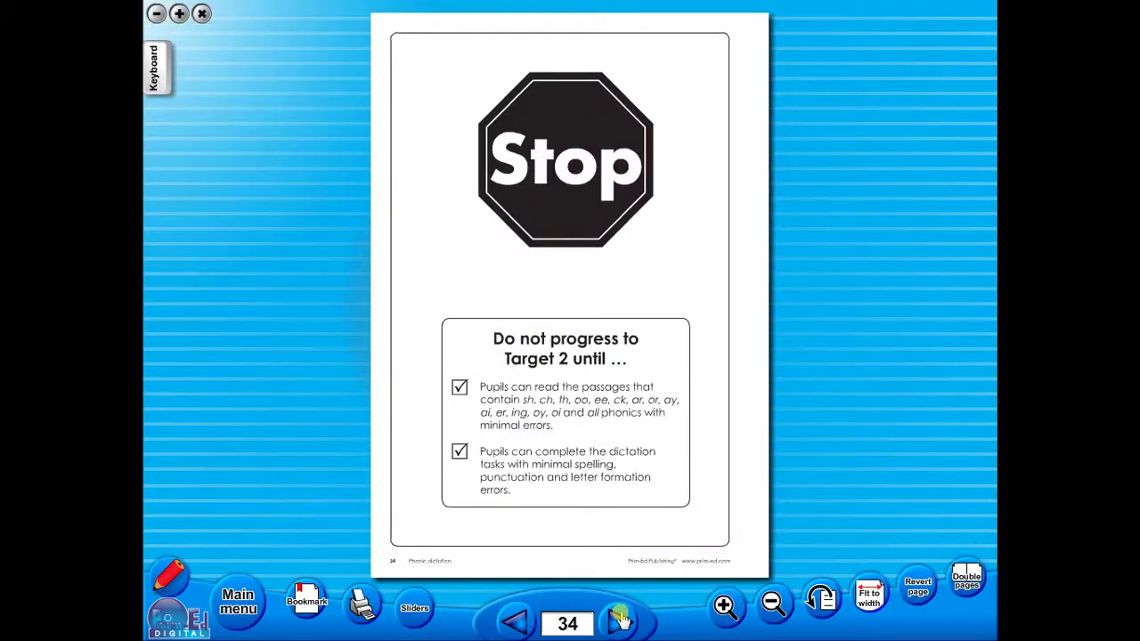
pyautogui.click(511, 623)
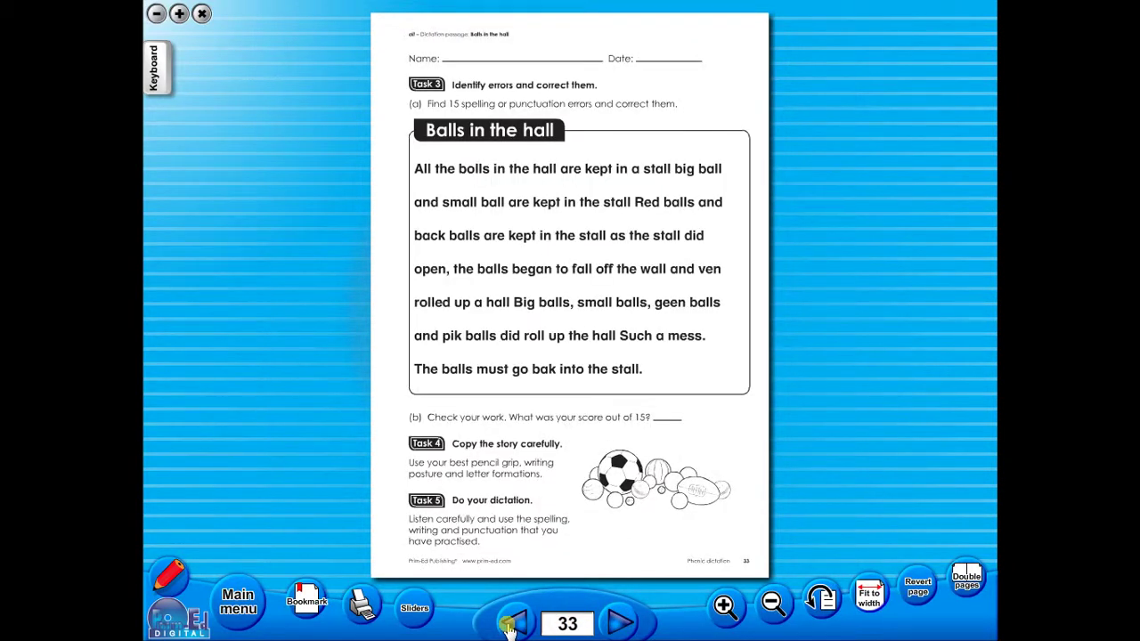
pyautogui.click(511, 623)
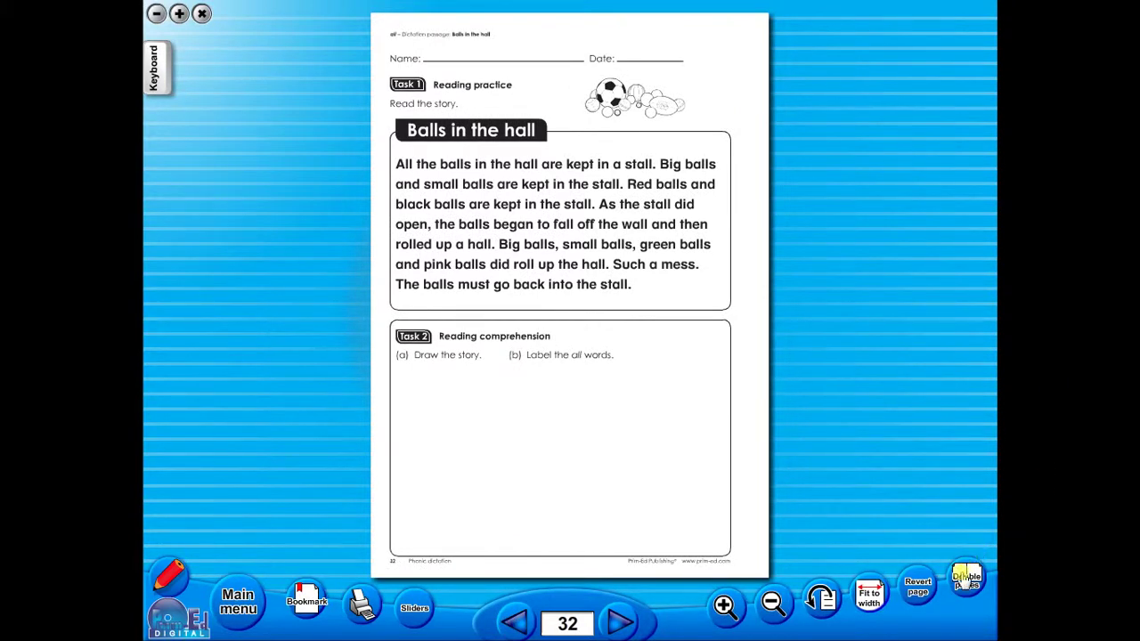
pyautogui.click(965, 577)
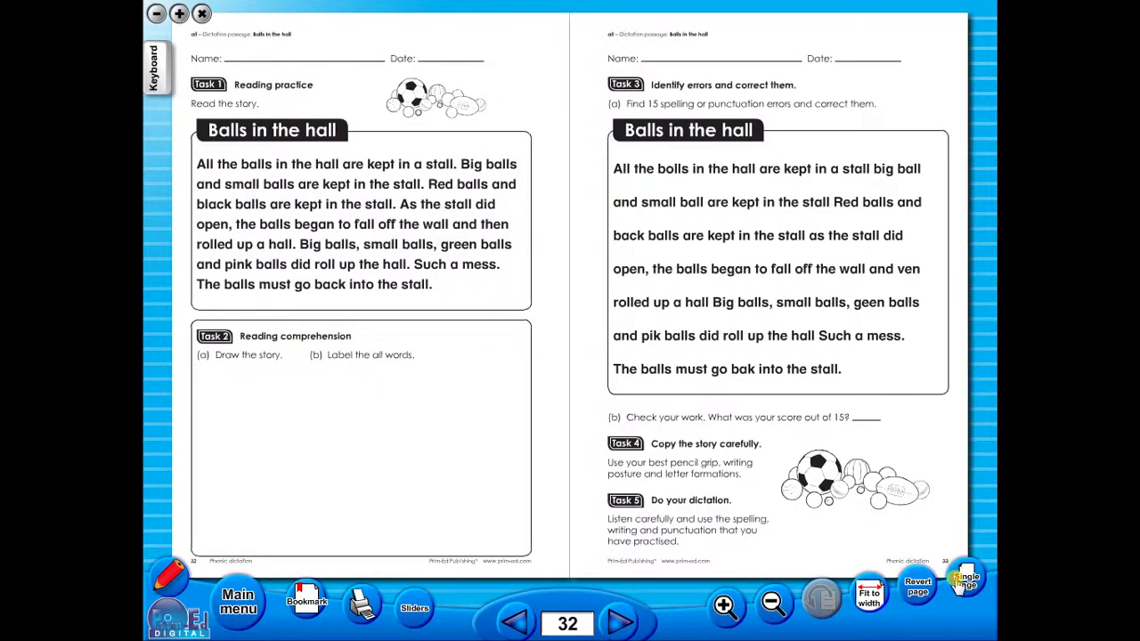
pyautogui.click(962, 583)
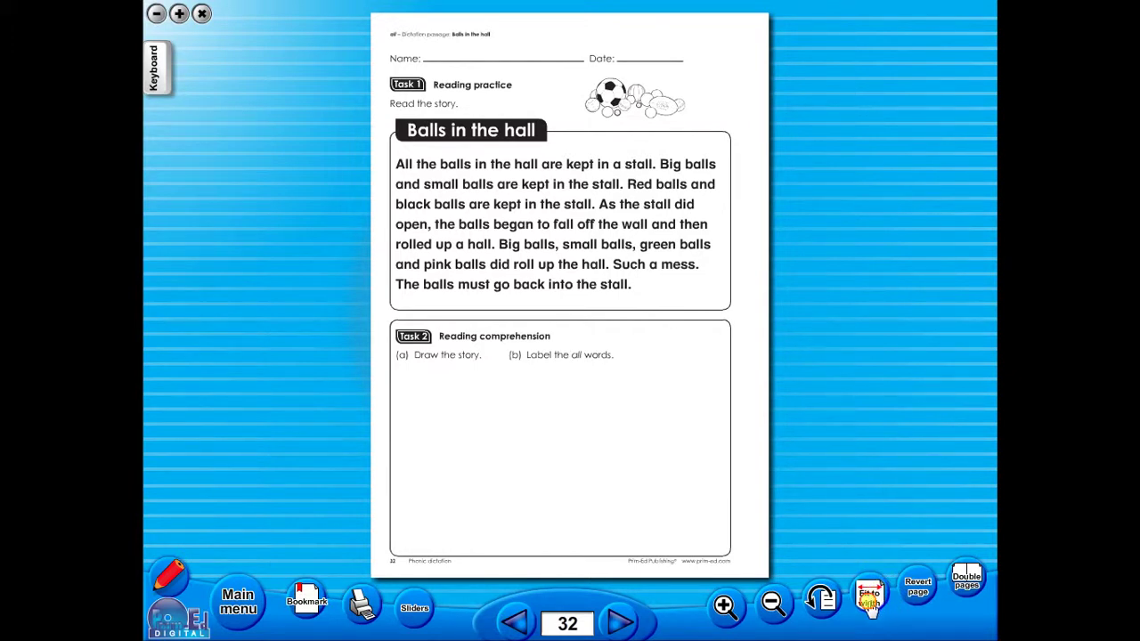
pyautogui.click(869, 602)
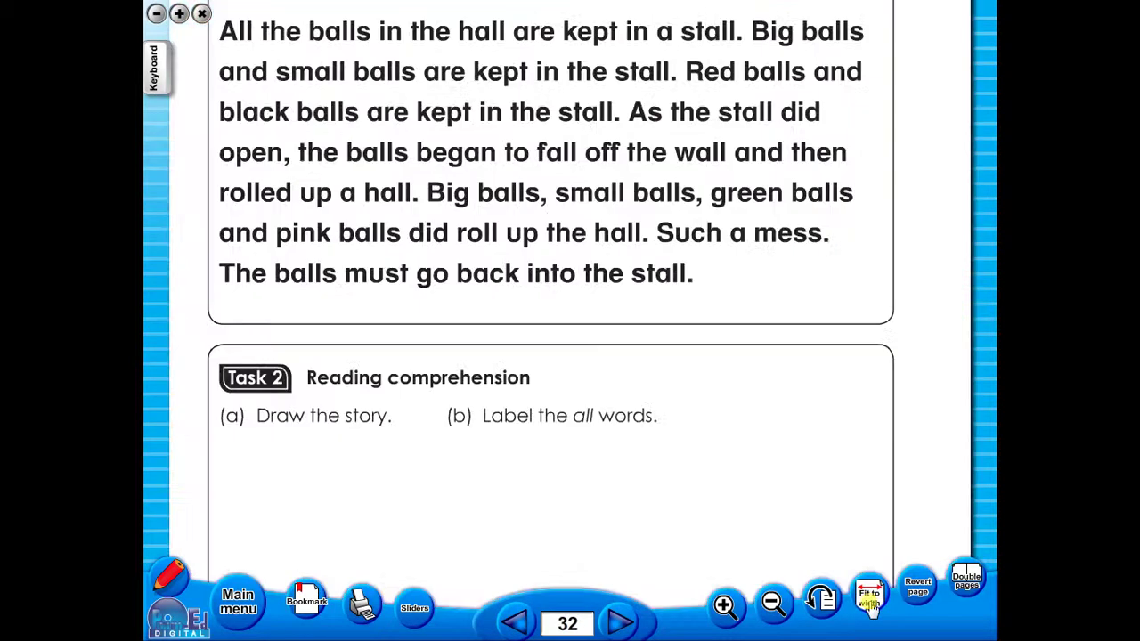
pyautogui.click(775, 606)
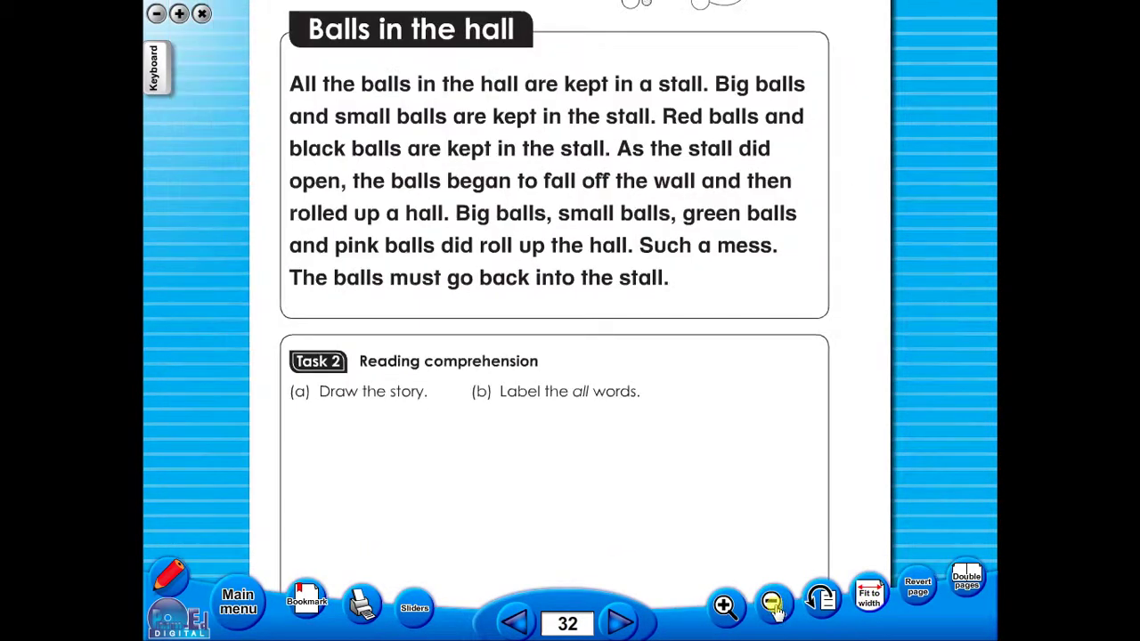
pyautogui.click(775, 606)
pyautogui.click(774, 605)
pyautogui.click(741, 608)
pyautogui.click(724, 606)
pyautogui.click(723, 606)
pyautogui.click(773, 606)
pyautogui.click(773, 605)
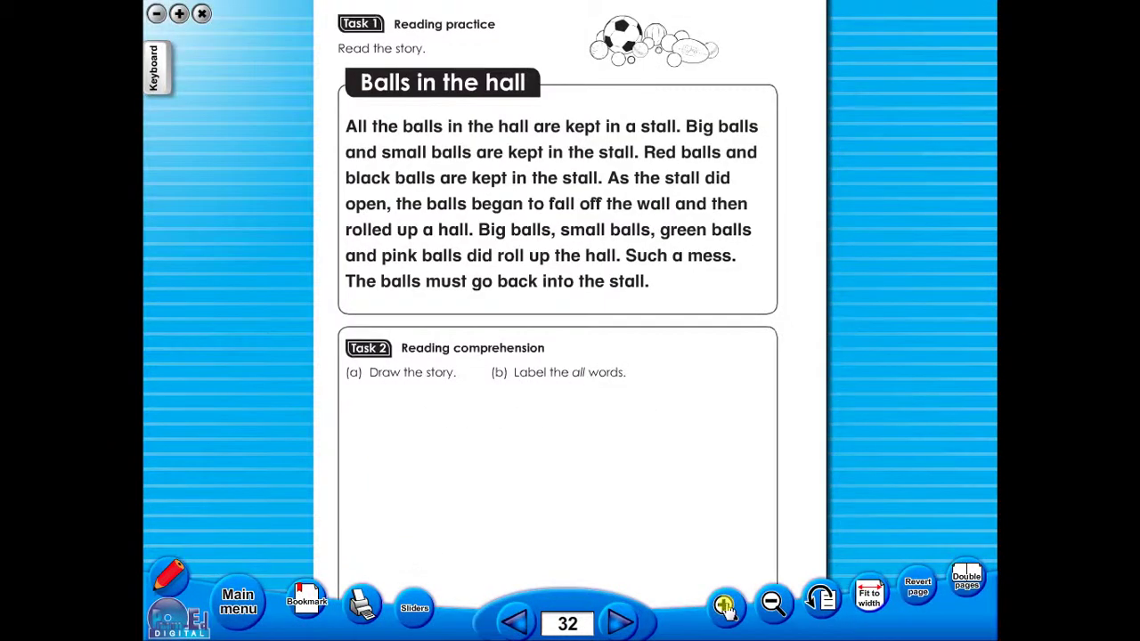
pyautogui.click(773, 605)
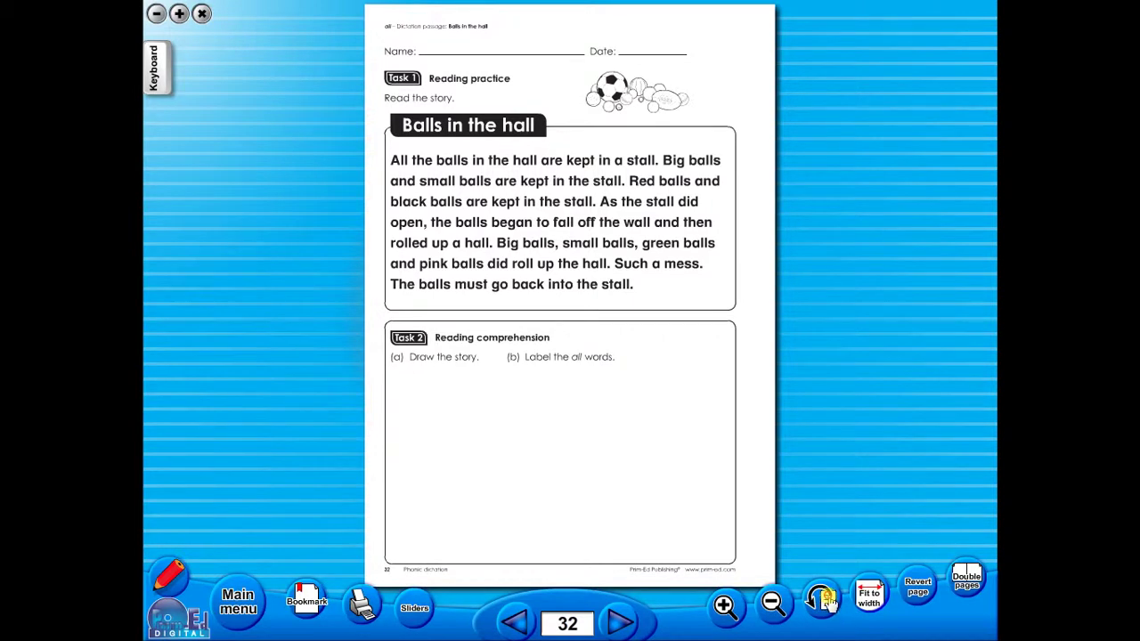
pyautogui.click(826, 600)
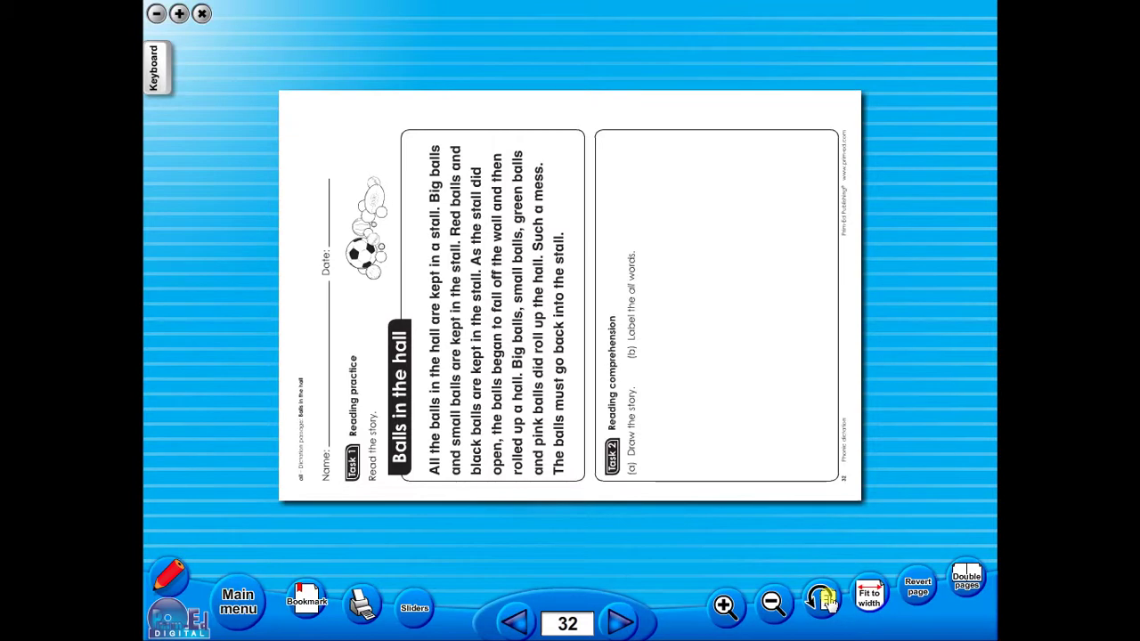
pyautogui.click(826, 600)
pyautogui.click(827, 600)
pyautogui.click(826, 601)
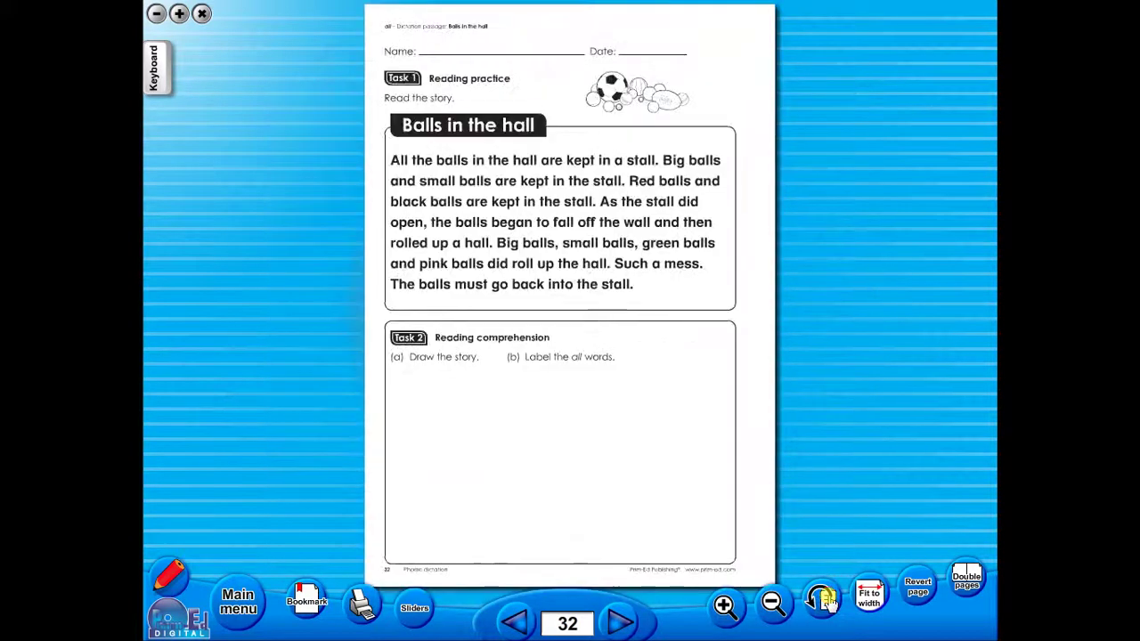
# Turn on the sliders, cover the lower and right parts of page 32, then reveal the story again
pyautogui.click(414, 608)
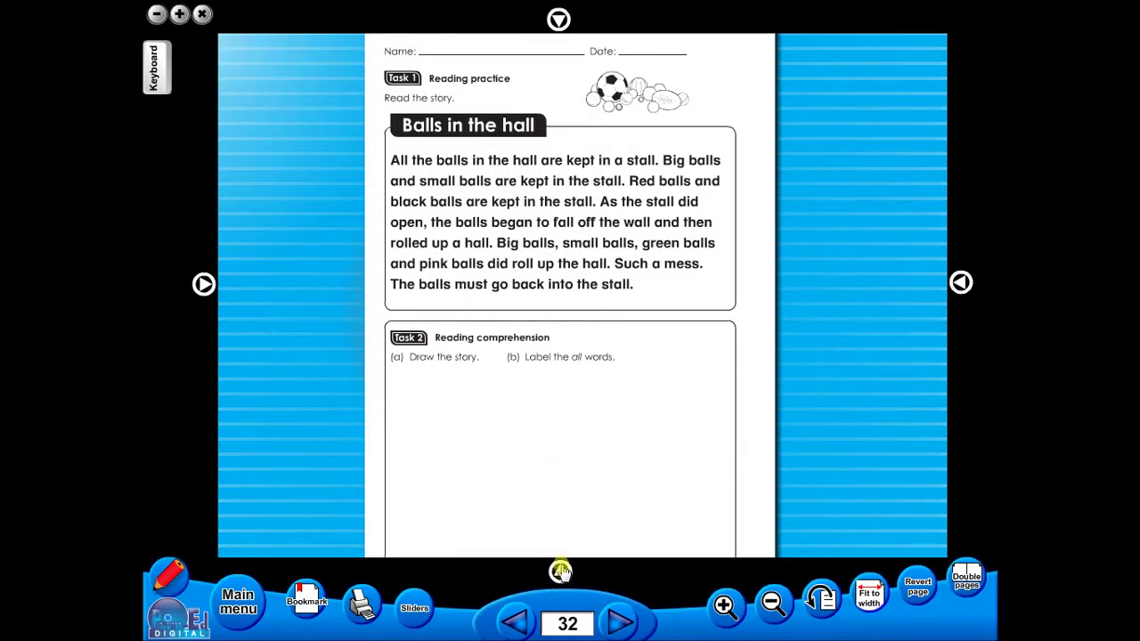
pyautogui.moveTo(560, 570); pyautogui.dragTo(575, 180)
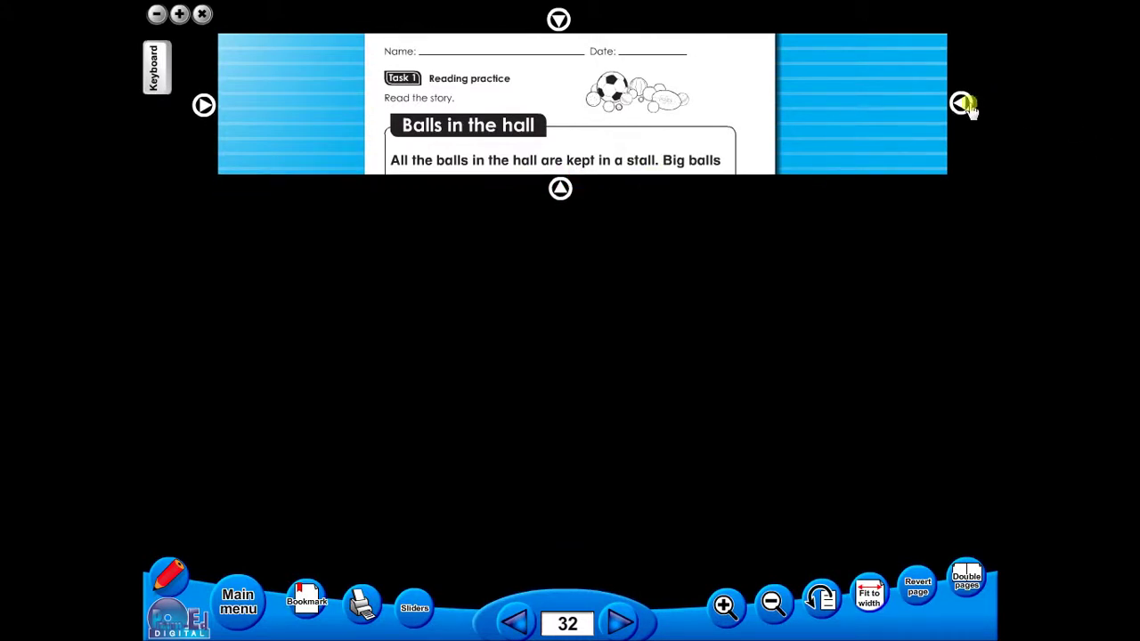
pyautogui.moveTo(969, 107); pyautogui.dragTo(1107, 110)
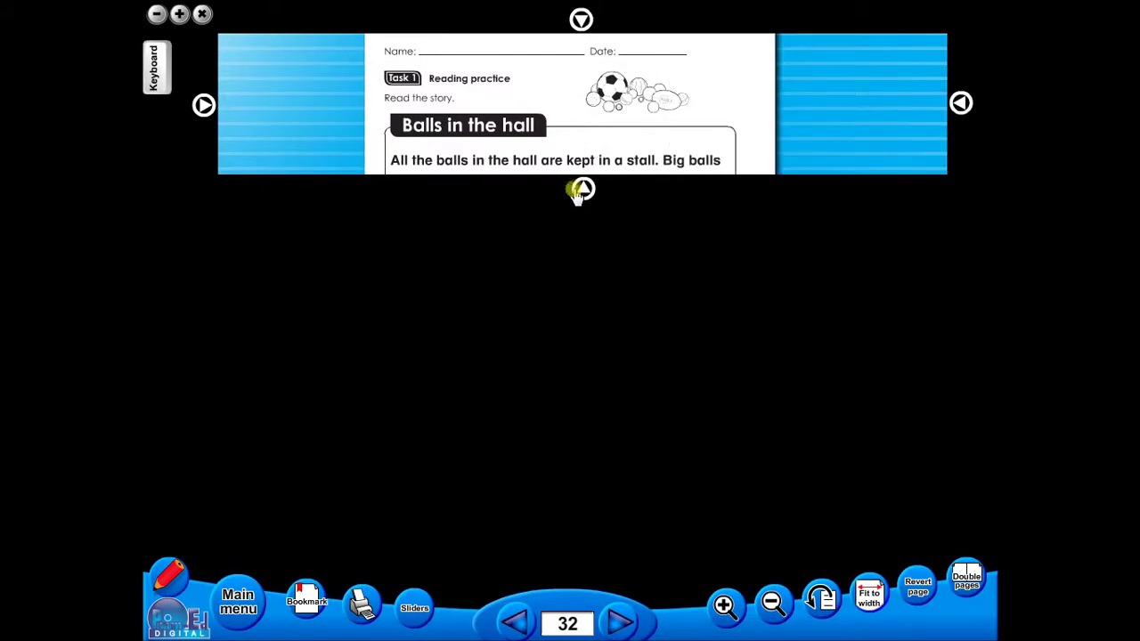
pyautogui.moveTo(580, 190); pyautogui.dragTo(603, 525)
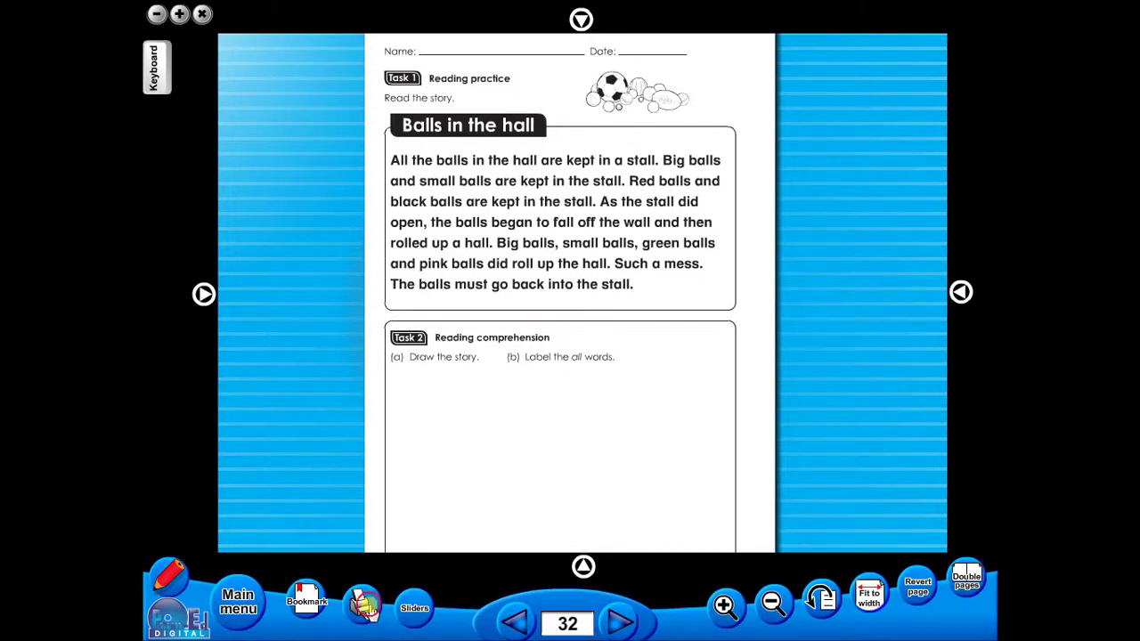
# Print page 32 and add a bookmark for it
pyautogui.click(364, 605)
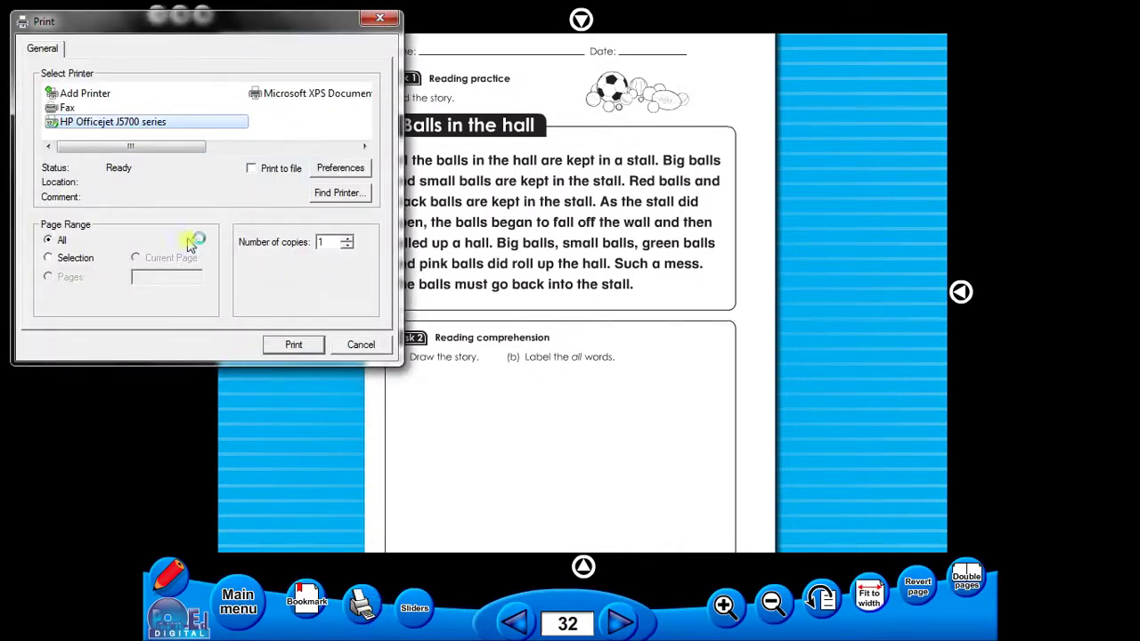
pyautogui.click(297, 346)
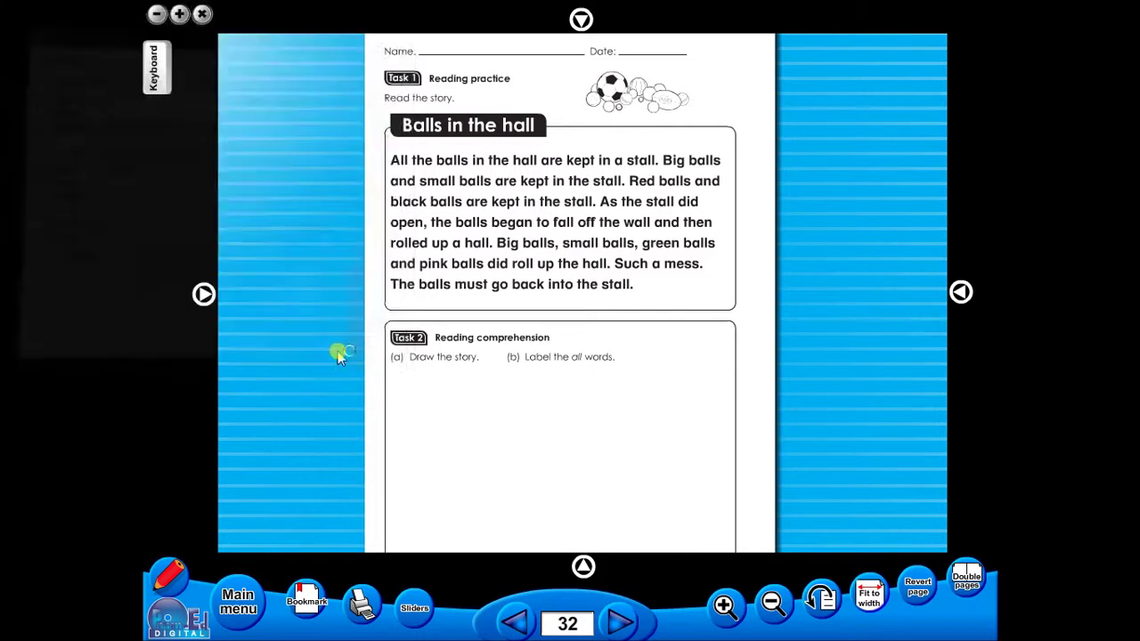
pyautogui.click(306, 597)
pyautogui.click(388, 569)
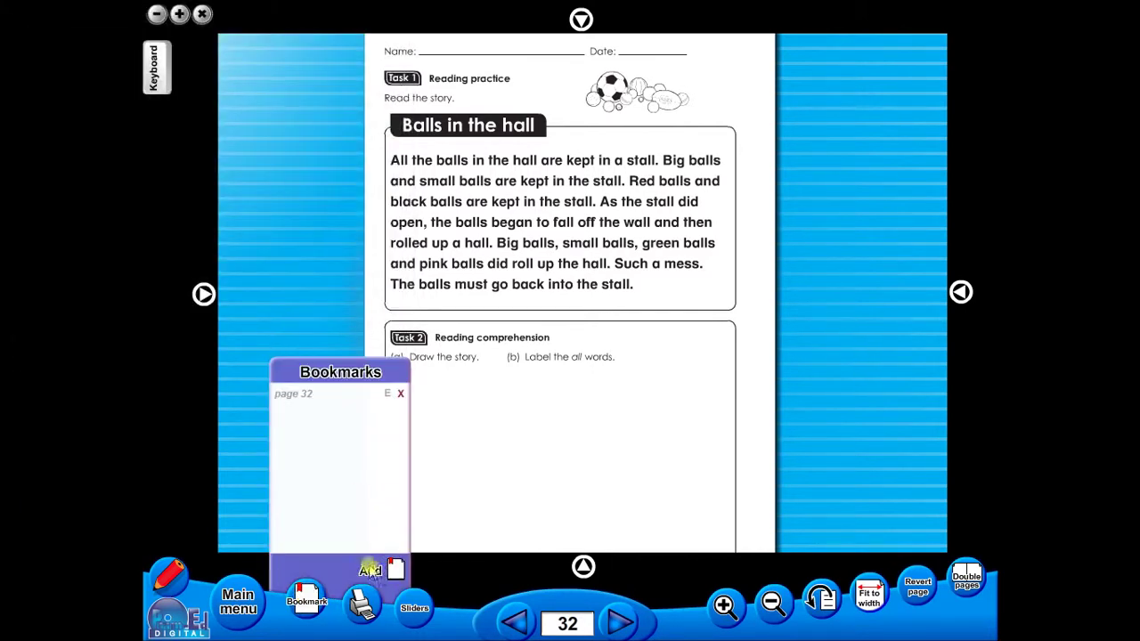
pyautogui.click(276, 634)
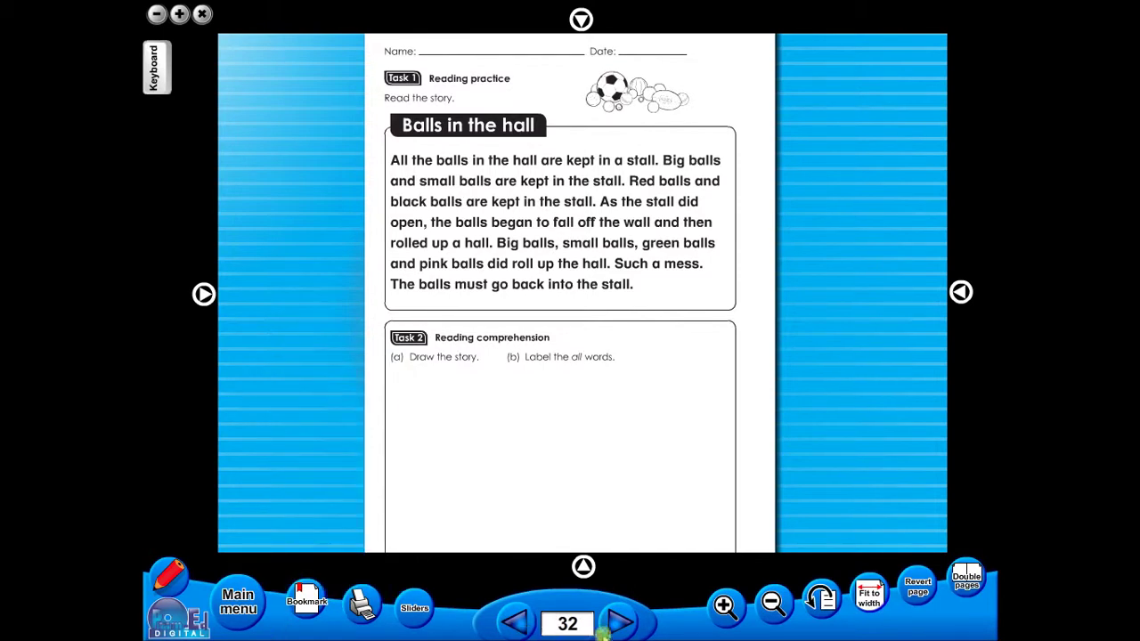
# Go forward to page 34, then return to page 32 through its bookmark
pyautogui.click(620, 623)
pyautogui.click(621, 623)
pyautogui.click(308, 597)
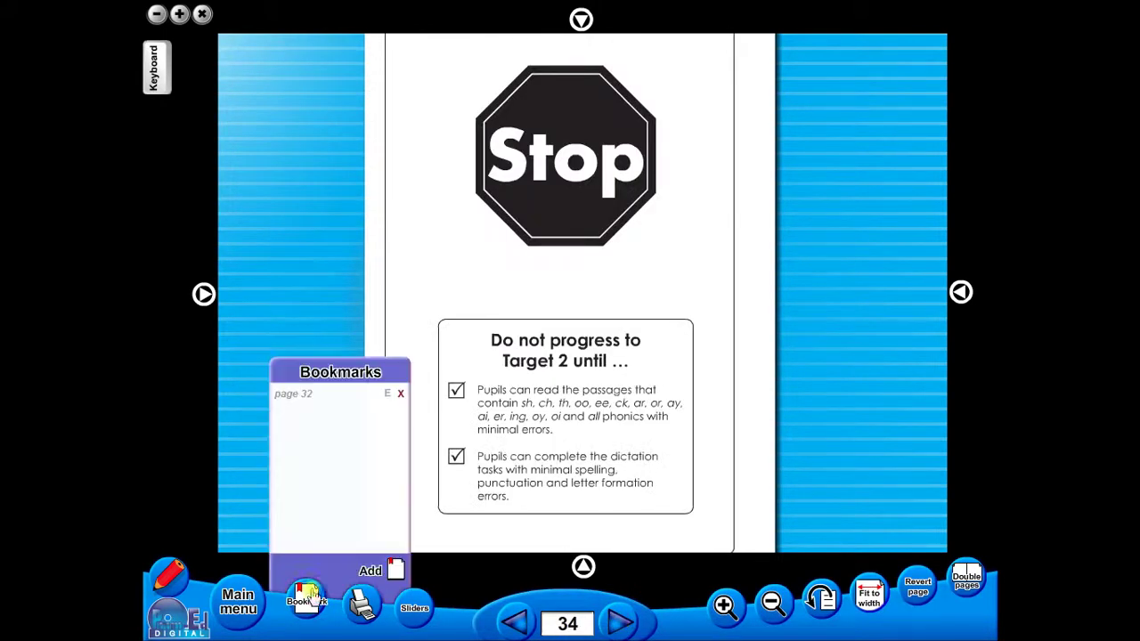
pyautogui.click(294, 398)
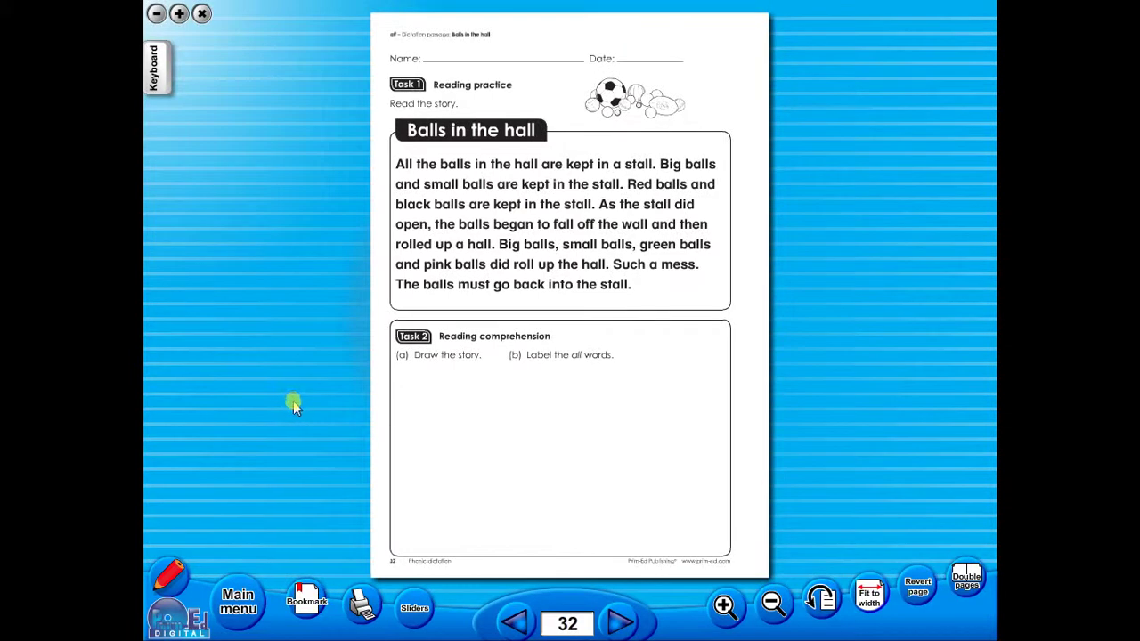
# Try the pencil, highlighter, circle and text tools, then make green the annotation colour
pyautogui.click(169, 581)
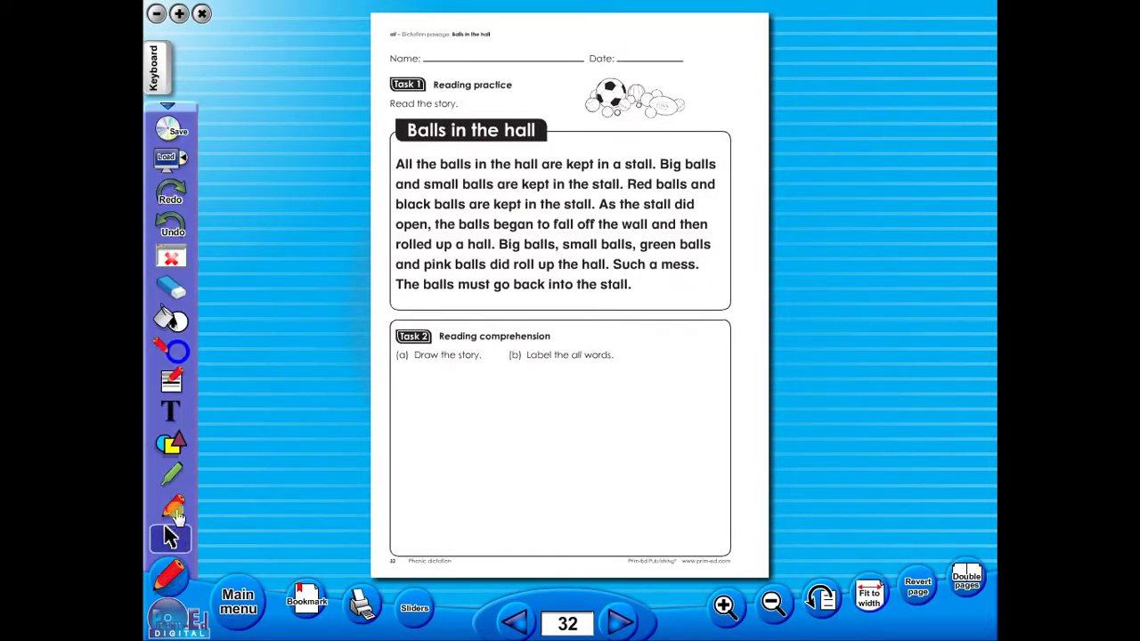
pyautogui.click(172, 506)
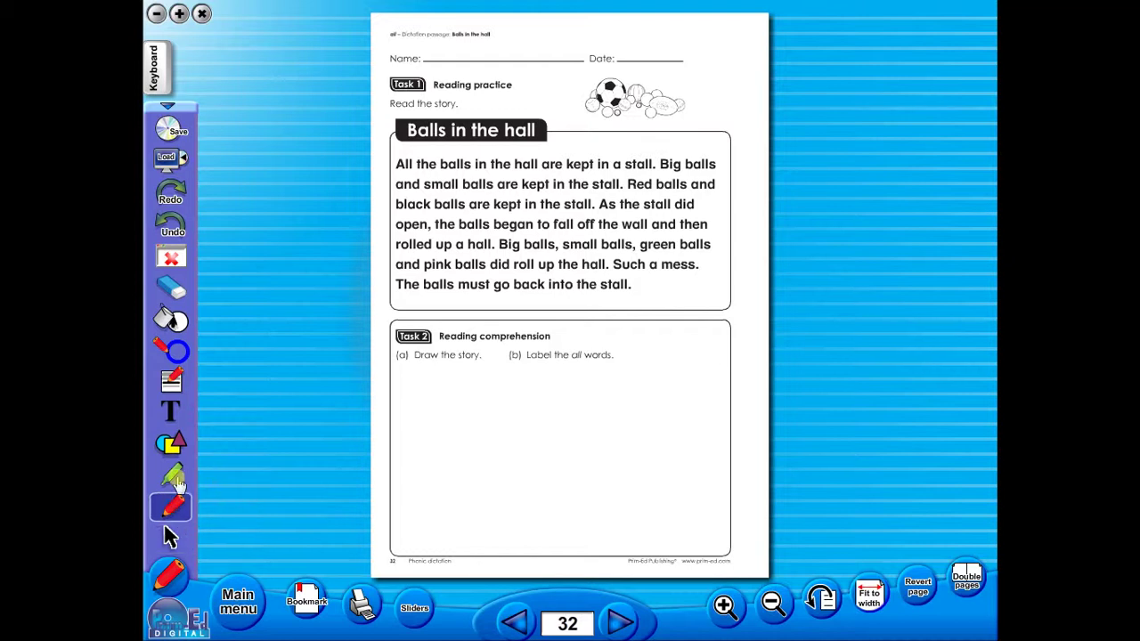
pyautogui.click(172, 472)
pyautogui.click(171, 443)
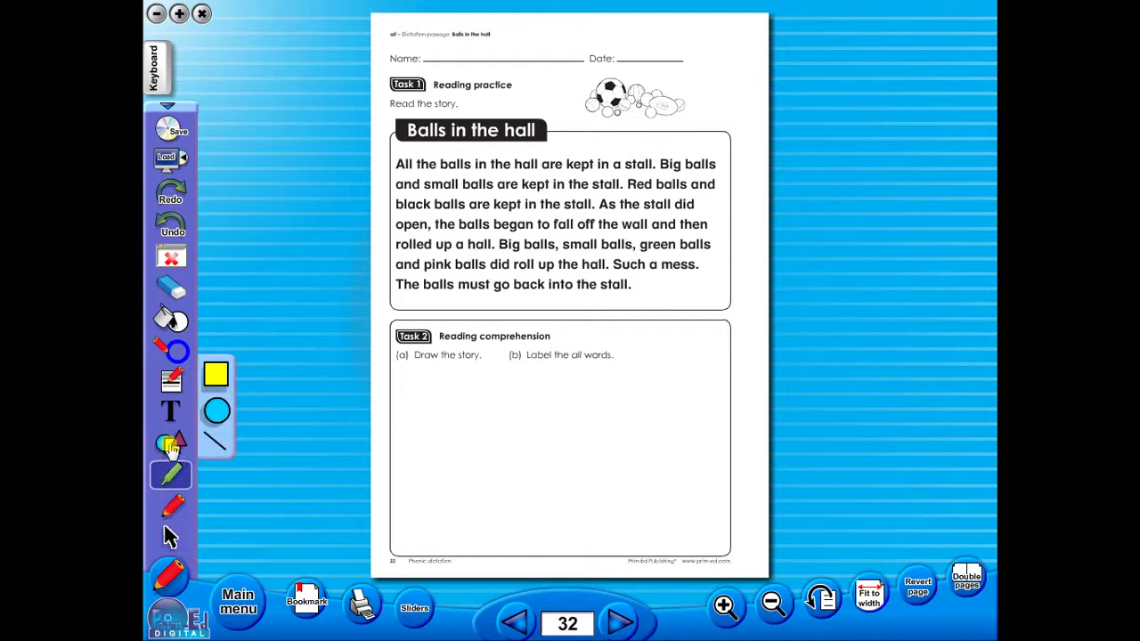
pyautogui.click(213, 407)
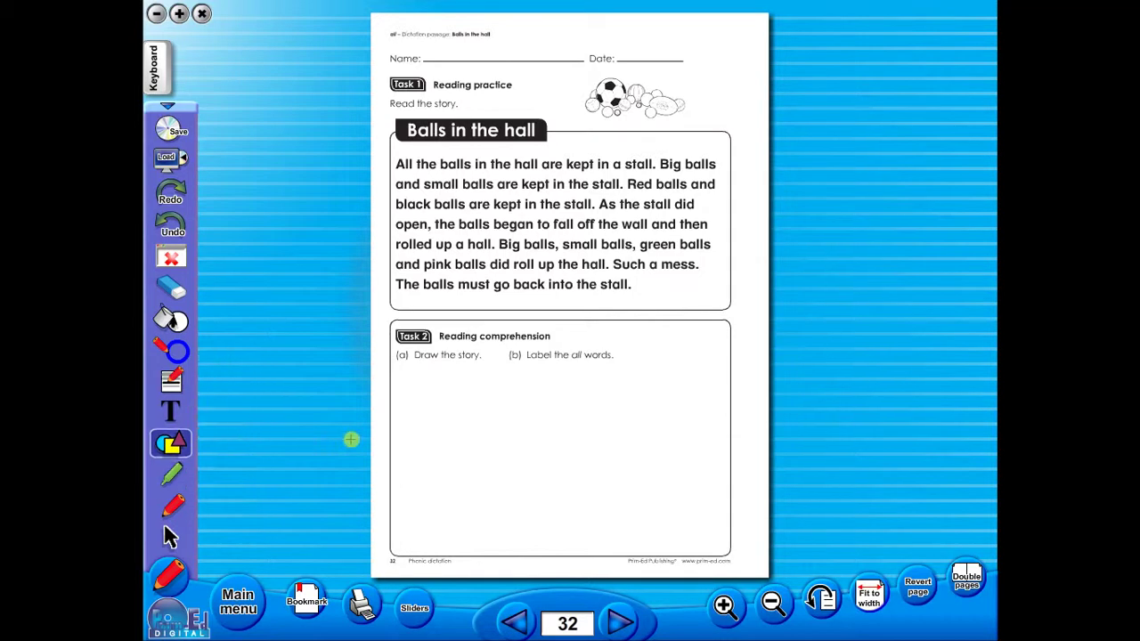
pyautogui.click(173, 408)
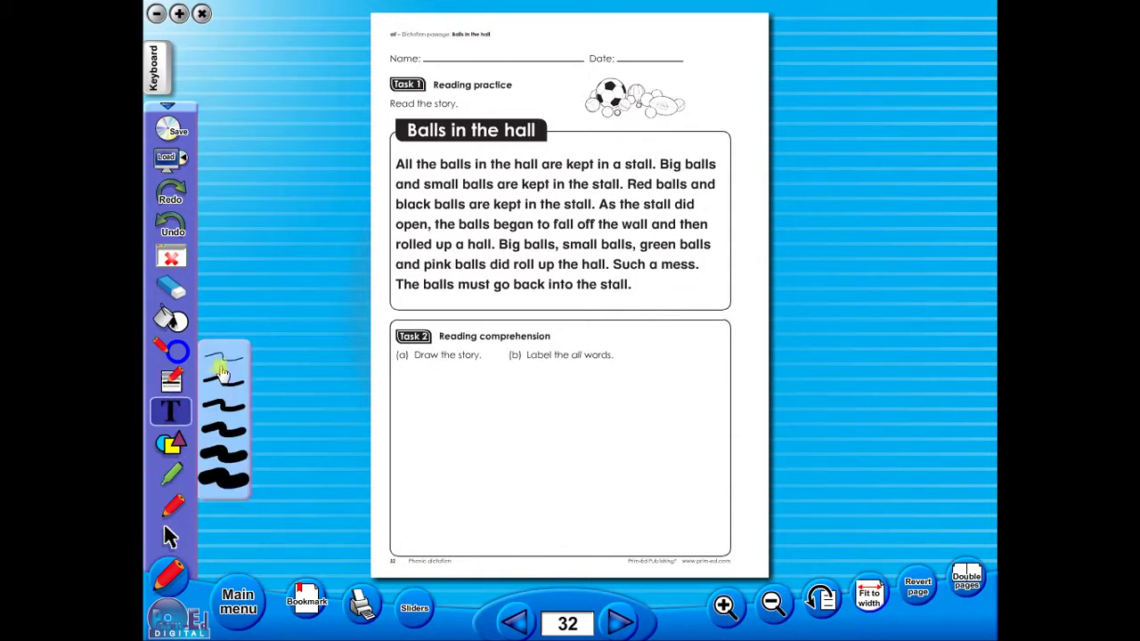
pyautogui.moveTo(175, 352)
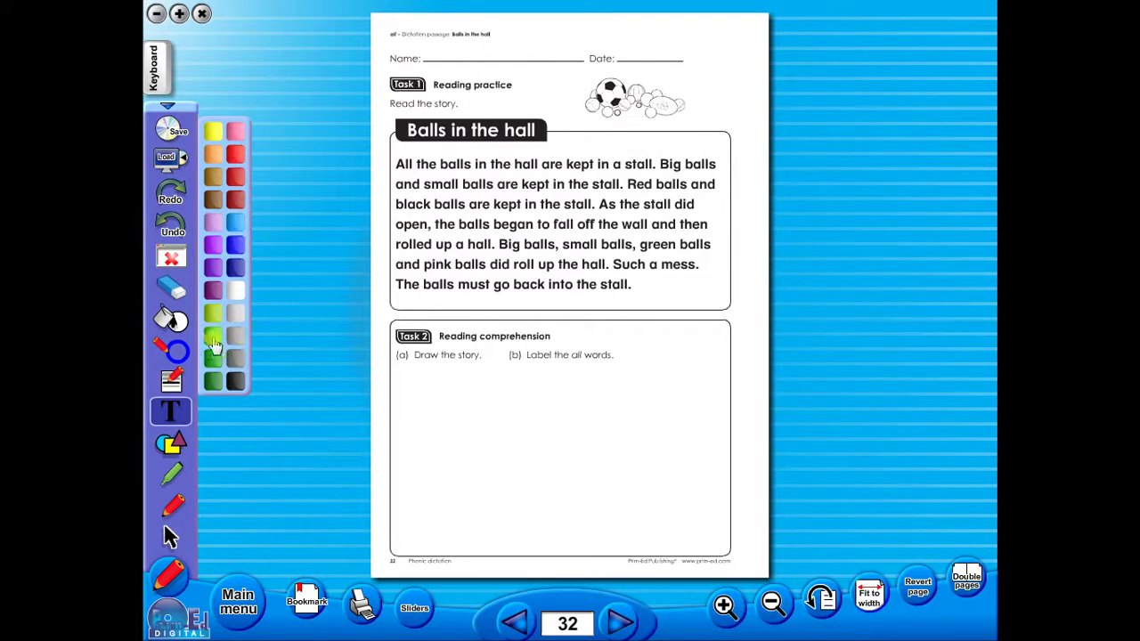
pyautogui.click(212, 336)
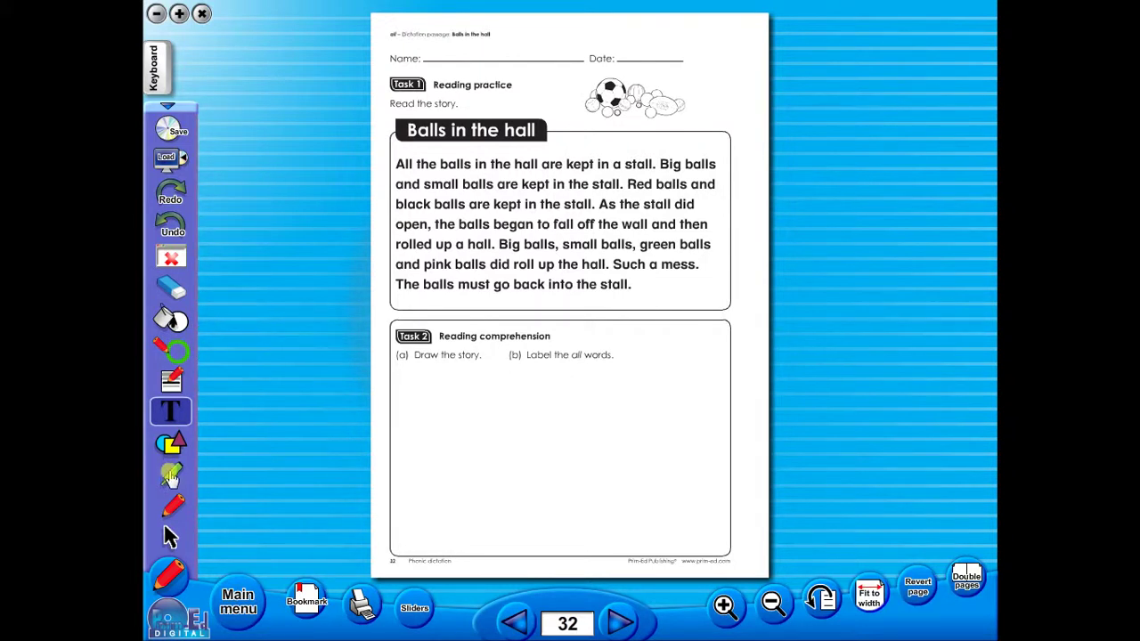
# Highlight 'small balls are kept in' and underline 'Red balls' in green
pyautogui.click(171, 474)
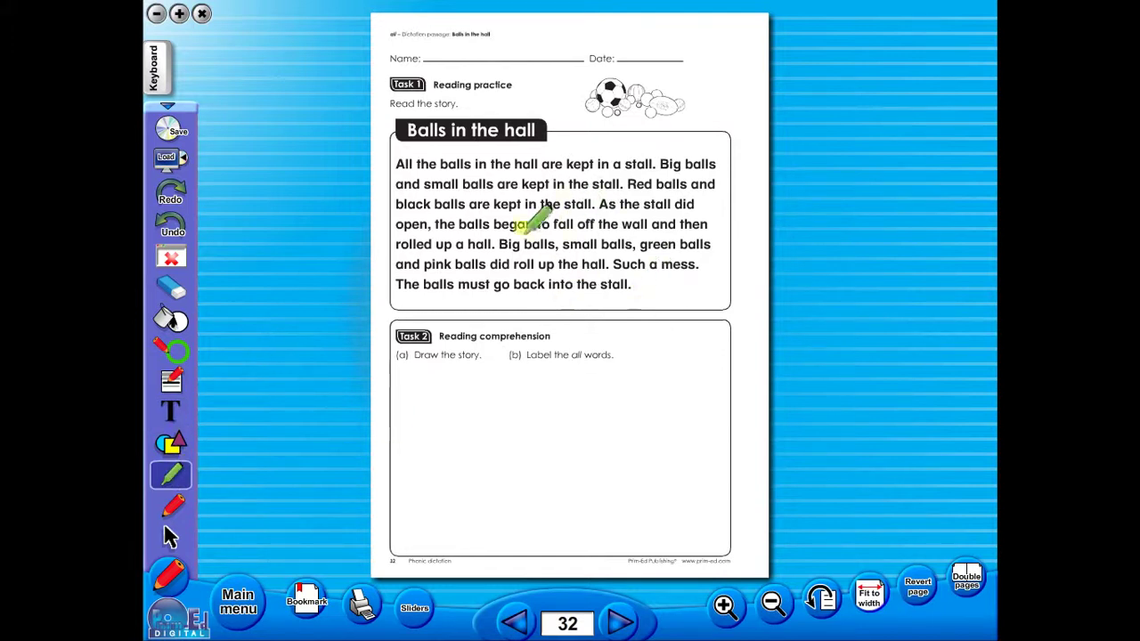
pyautogui.moveTo(415, 184); pyautogui.dragTo(564, 184)
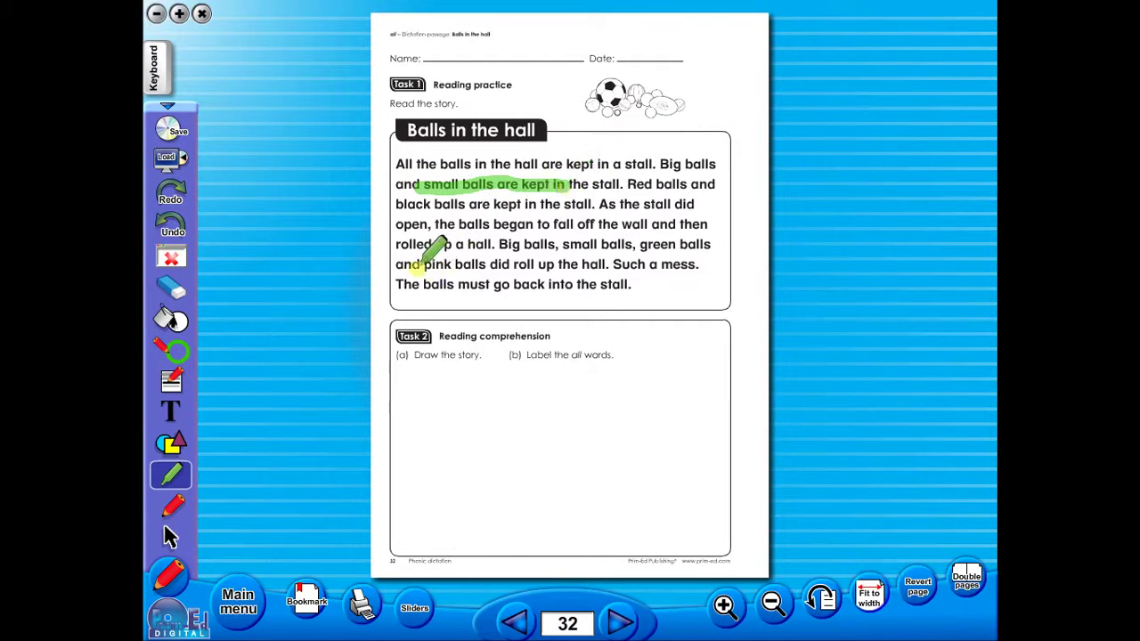
pyautogui.click(172, 505)
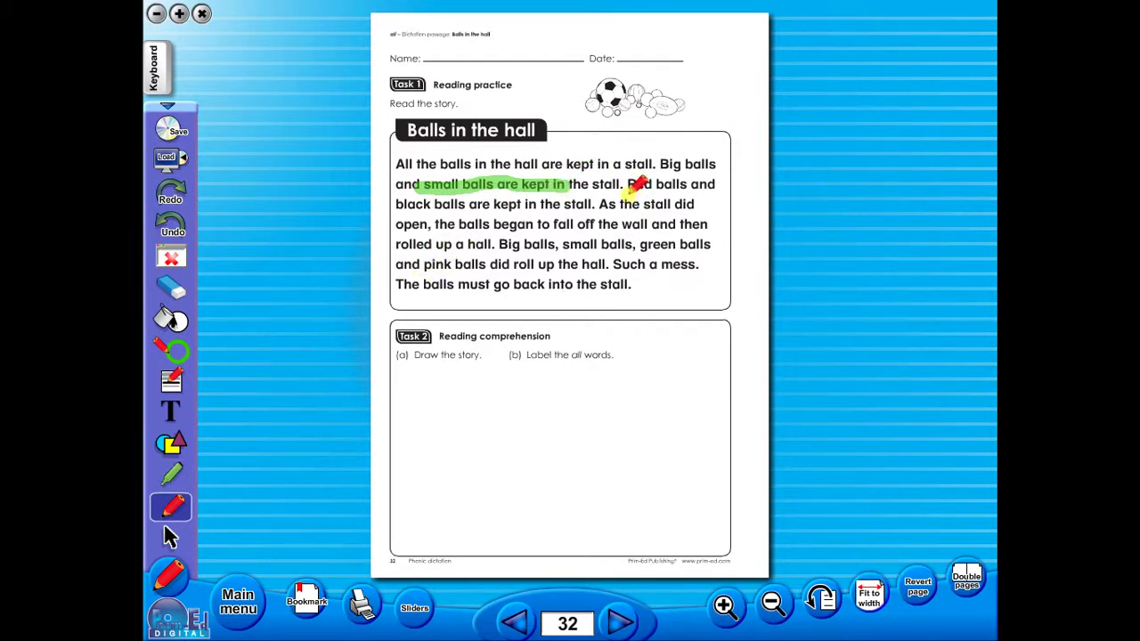
pyautogui.moveTo(629, 187); pyautogui.dragTo(687, 188)
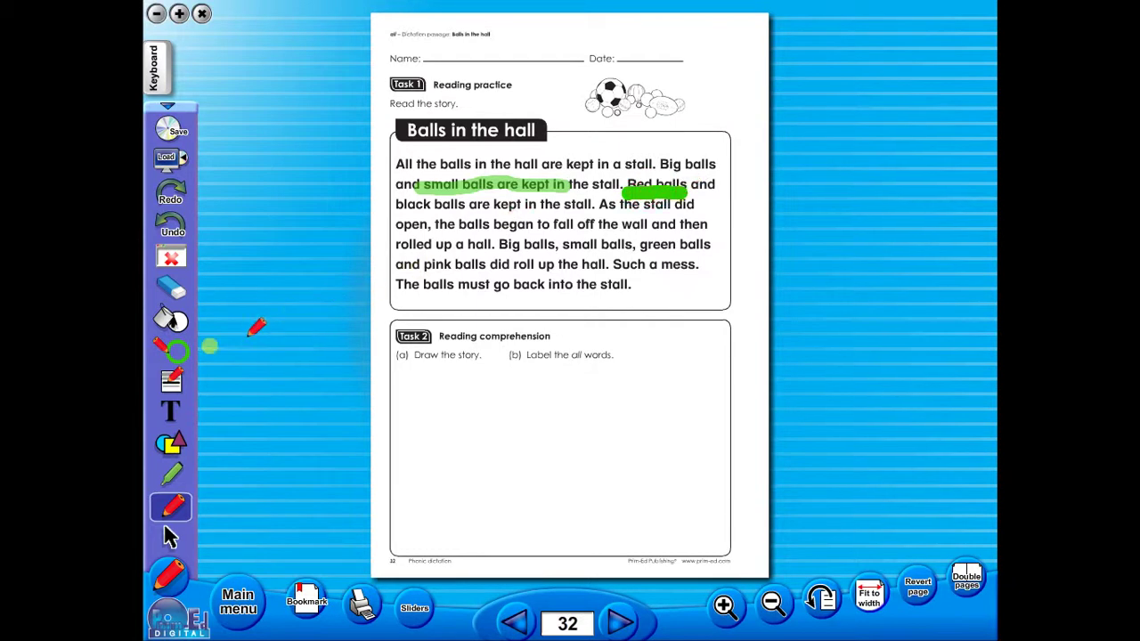
# Choose the thinnest line width and underline 'began to fall off'
pyautogui.click(172, 352)
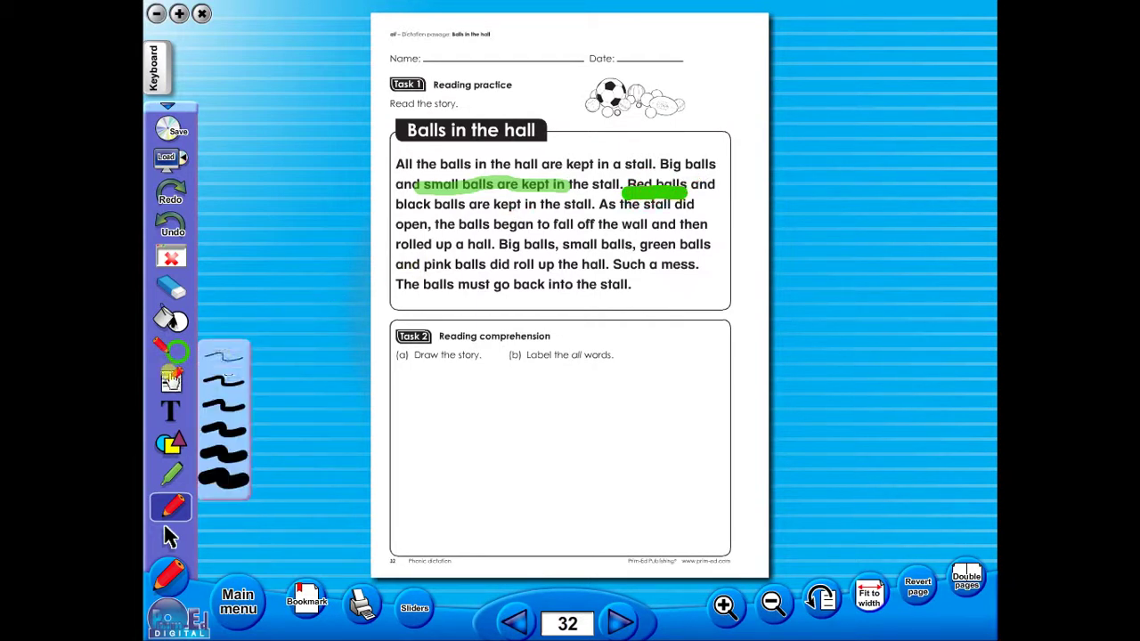
pyautogui.click(228, 357)
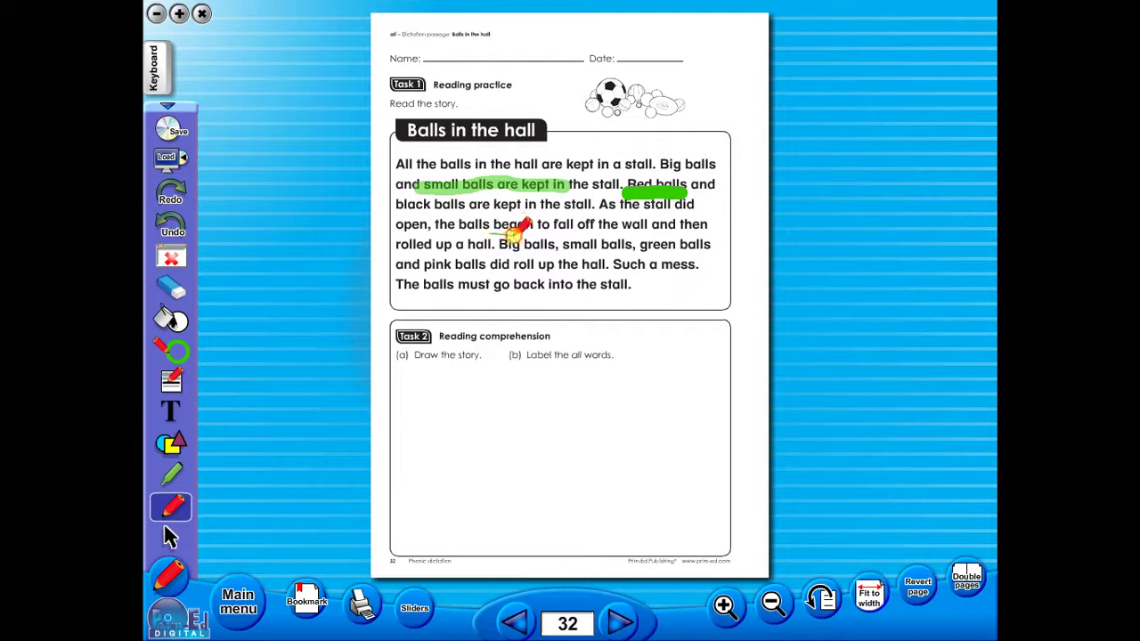
pyautogui.moveTo(517, 234)
pyautogui.mouseDown()
pyautogui.moveTo(643, 234)
pyautogui.moveTo(620, 235)
pyautogui.mouseUp()
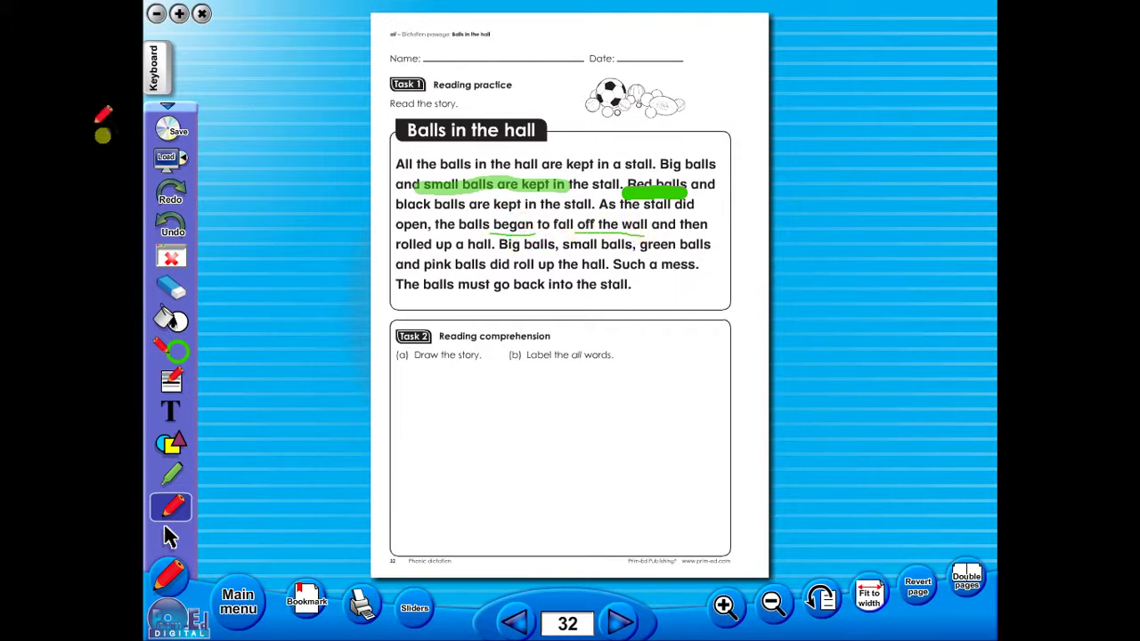
# Undo and redo annotations, then erase the 'Red balls' underline
pyautogui.click(165, 222)
pyautogui.click(165, 221)
pyautogui.click(168, 191)
pyautogui.click(171, 285)
pyautogui.click(655, 191)
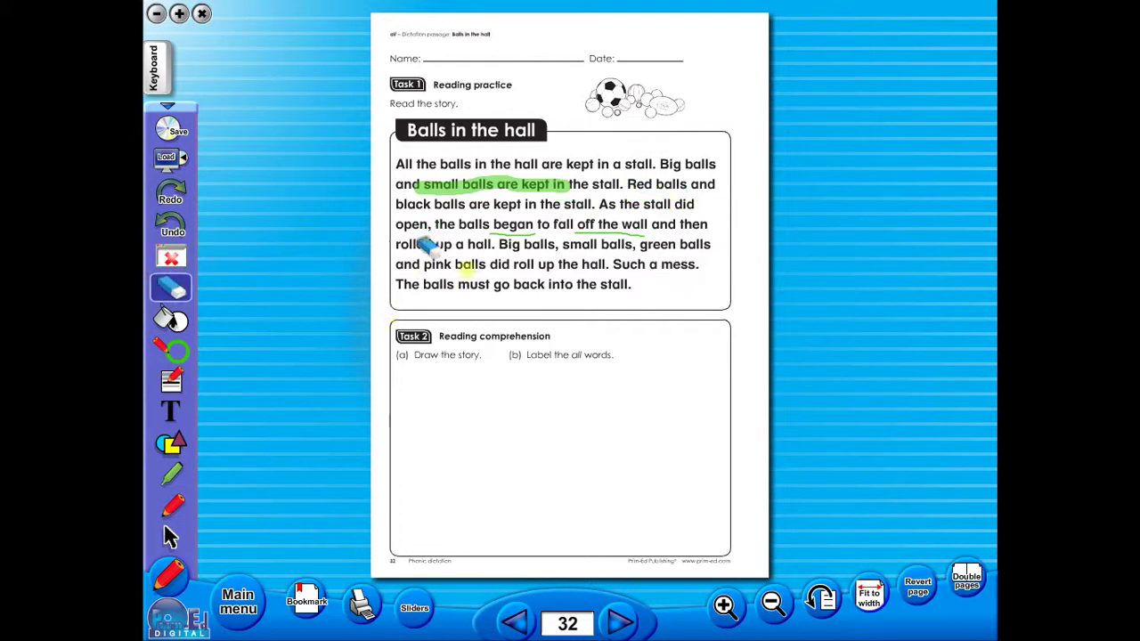
# Add an 'additional text' text box in the Task 2 area and open the Save window
pyautogui.click(174, 405)
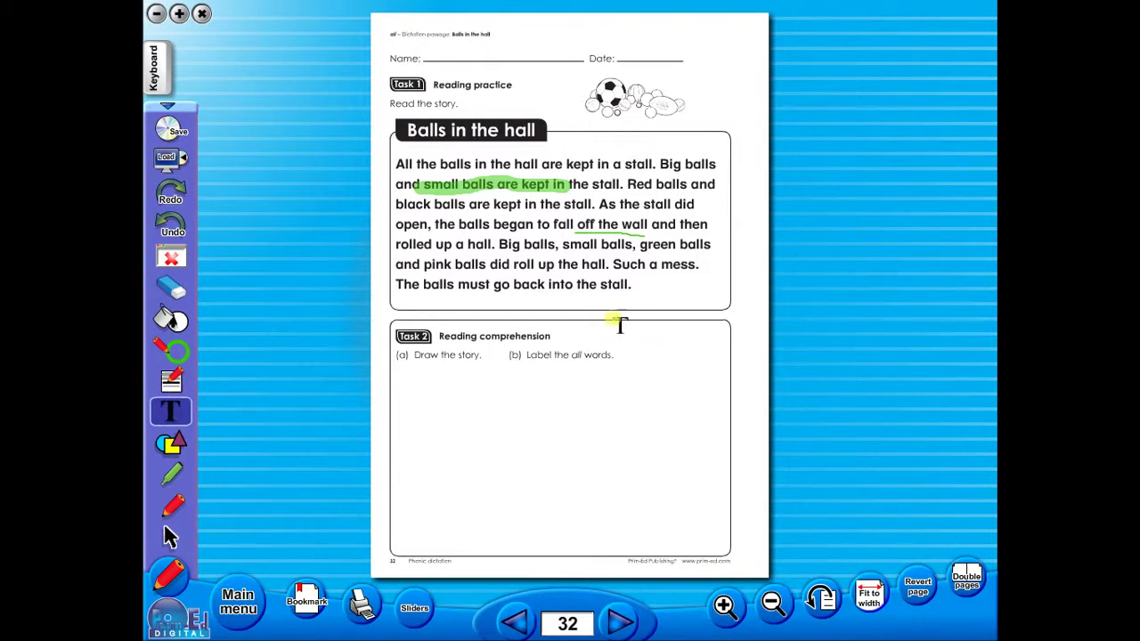
pyautogui.moveTo(522, 379); pyautogui.dragTo(672, 443)
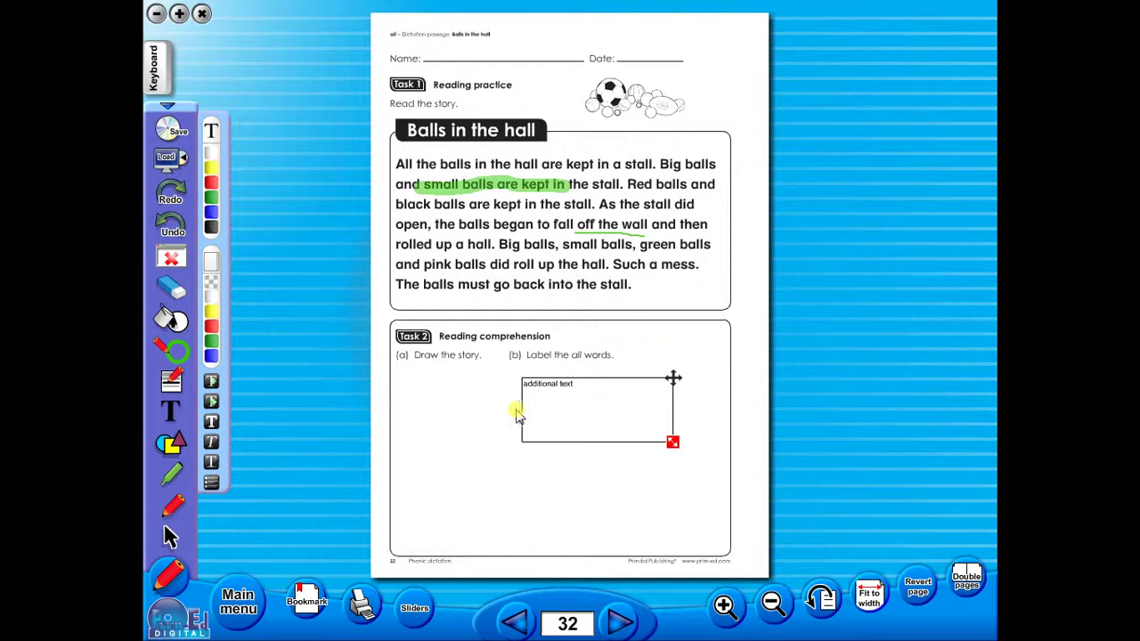
pyautogui.click(170, 129)
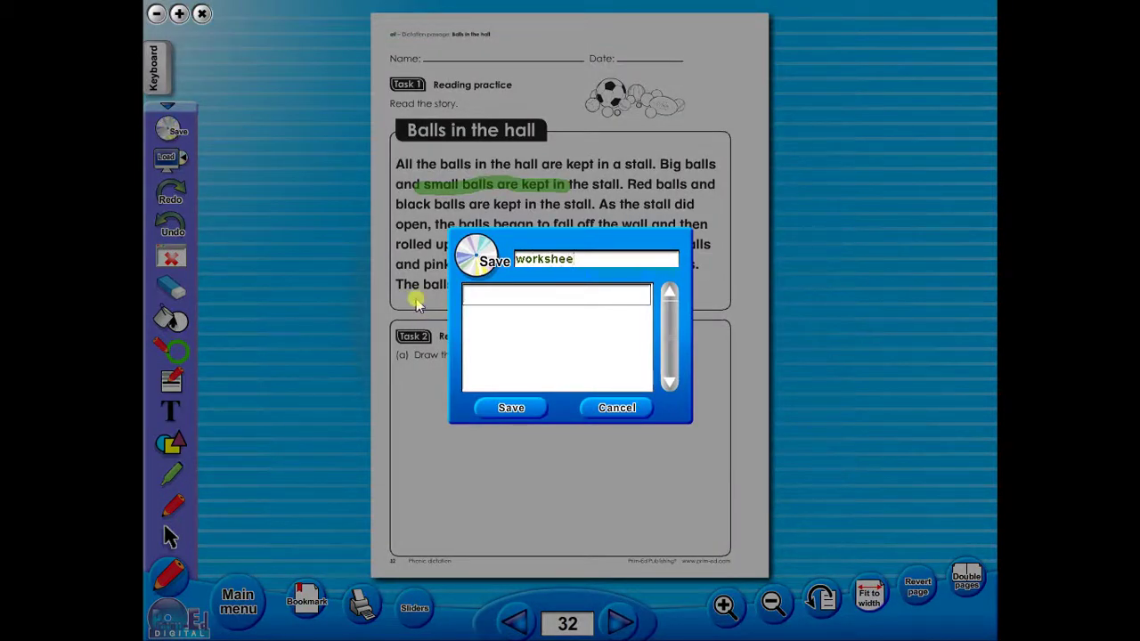
# Cancel the save, then open and close the on-screen keyboard
pyautogui.click(595, 408)
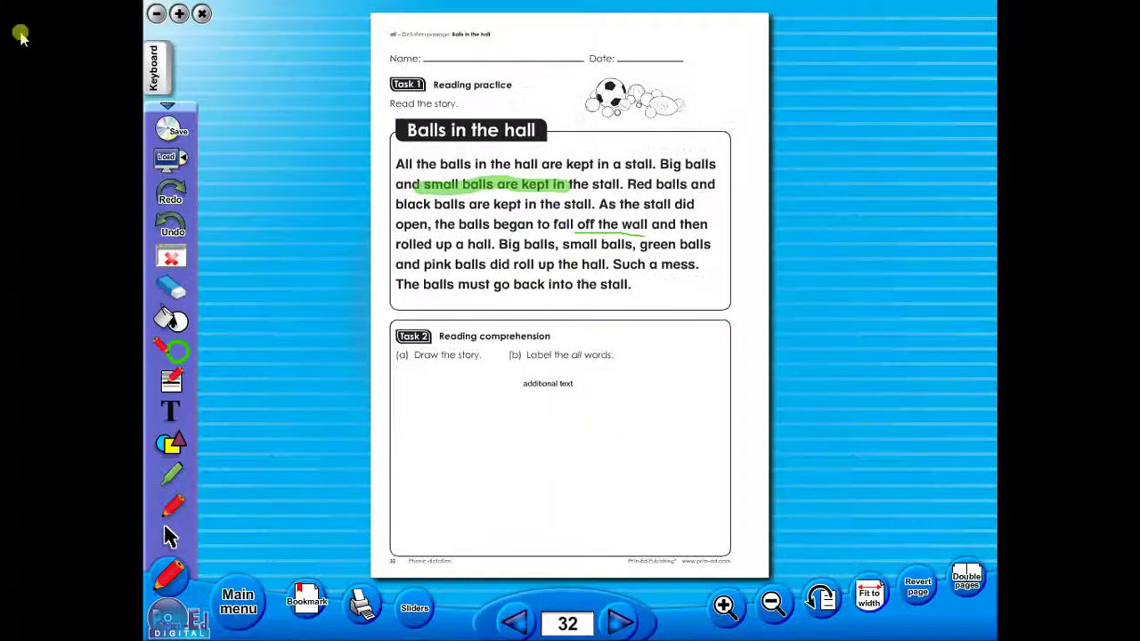
pyautogui.click(149, 67)
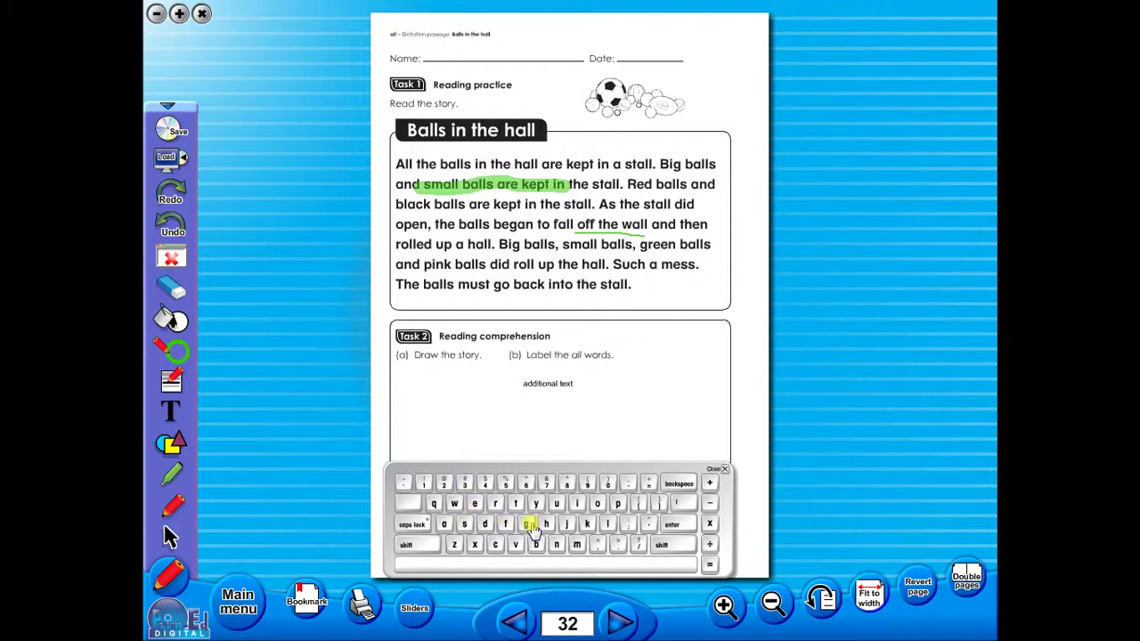
pyautogui.click(724, 469)
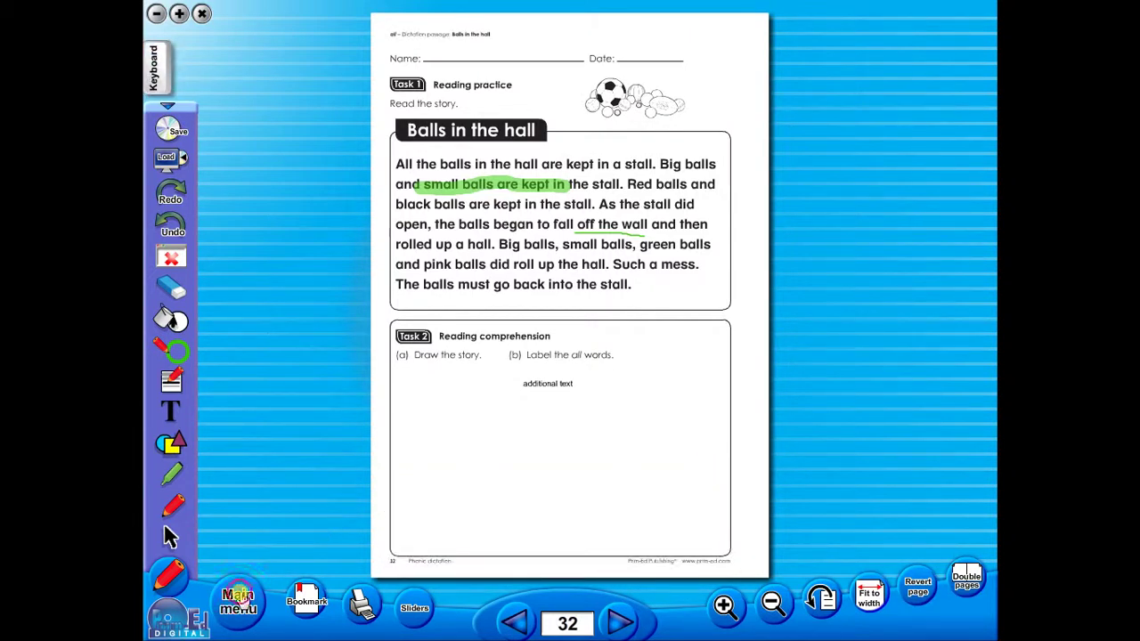
# From the main menu, open Teachers notes in double-page view and page through two spreads
pyautogui.click(239, 599)
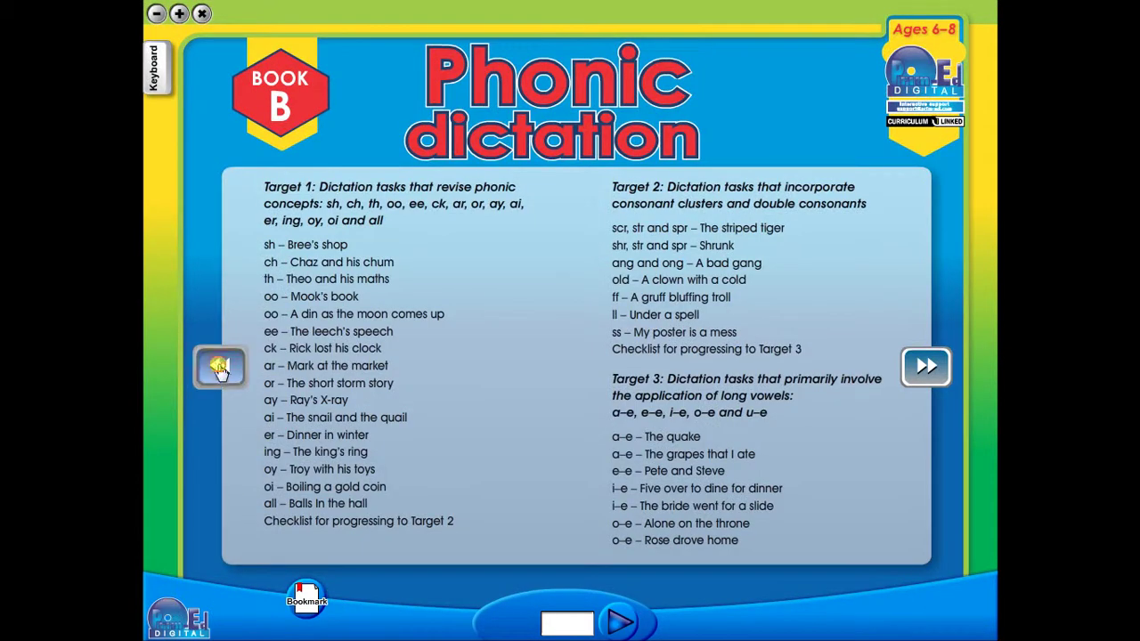
pyautogui.click(220, 369)
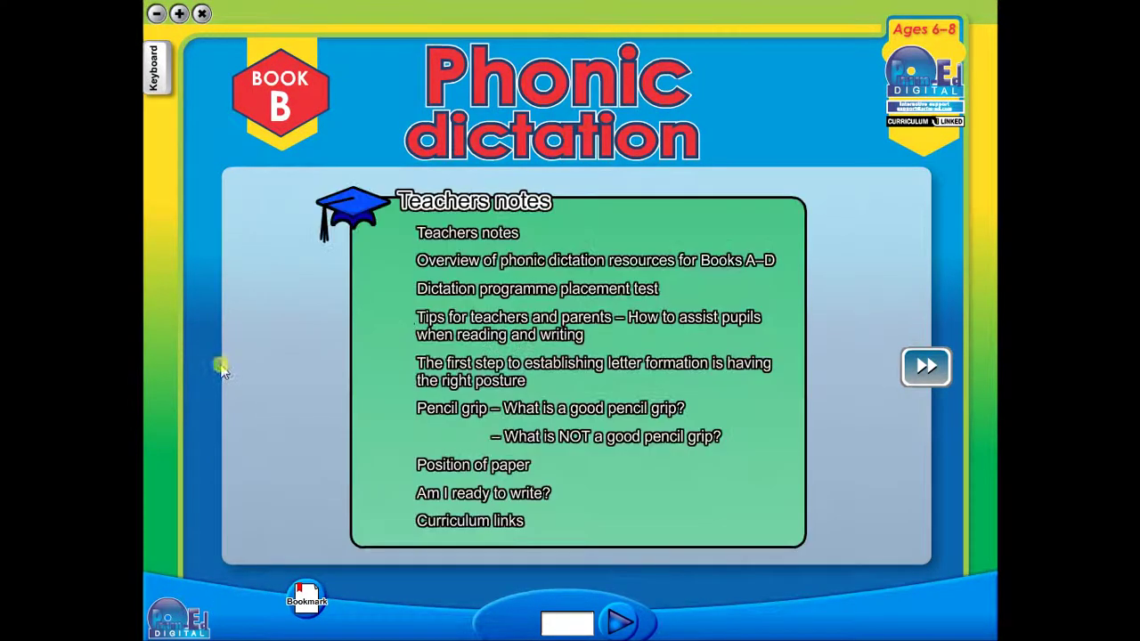
pyautogui.click(463, 233)
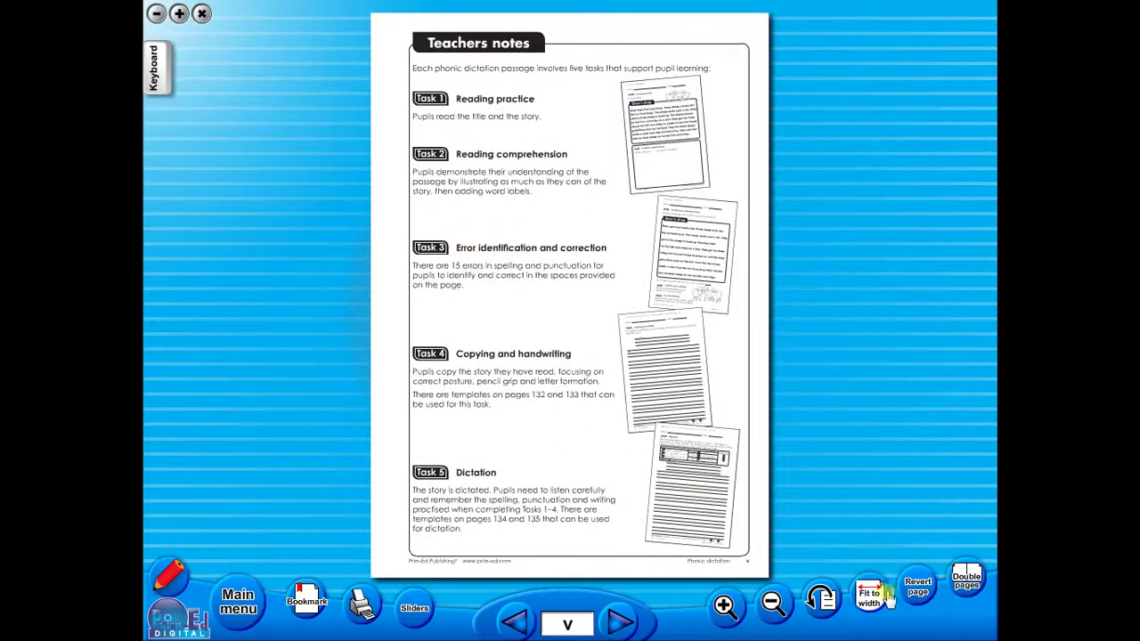
pyautogui.click(964, 584)
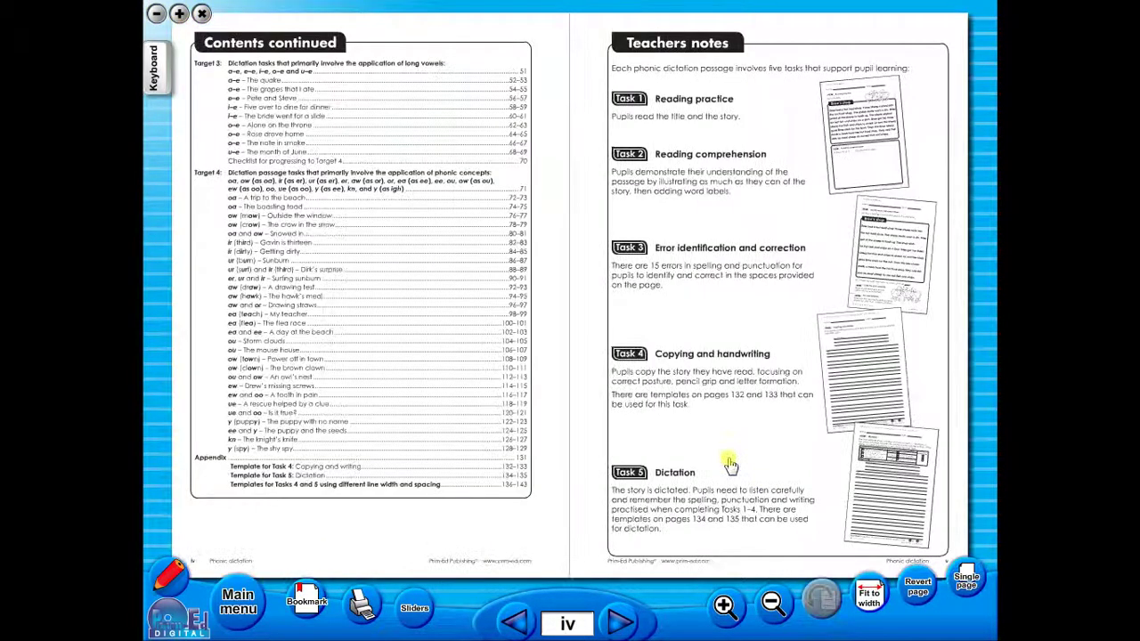
pyautogui.click(620, 623)
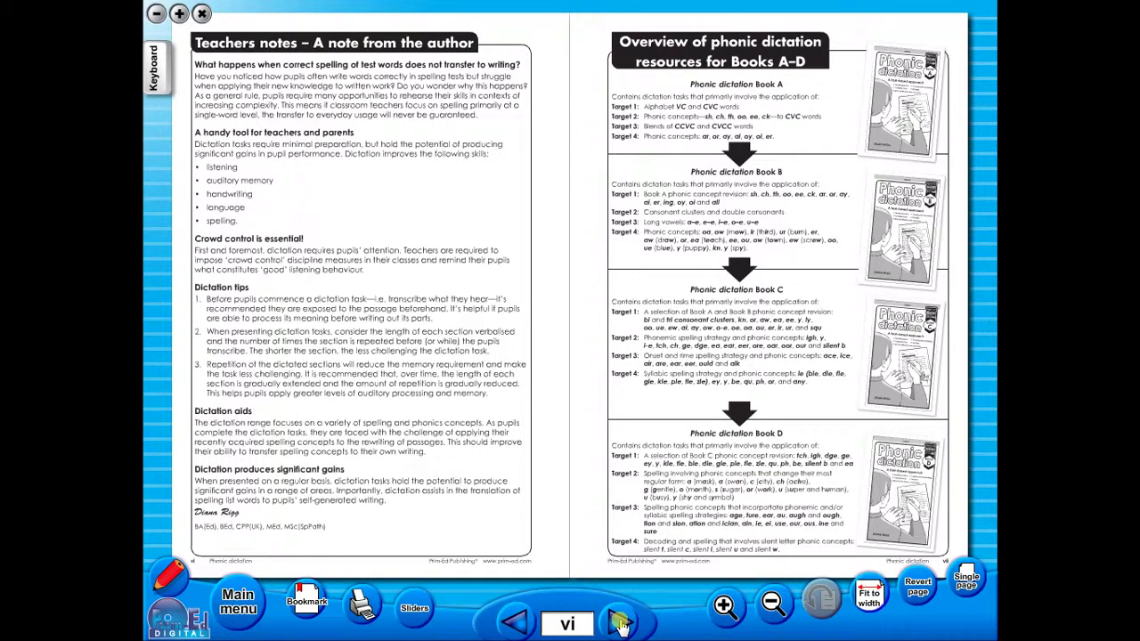
pyautogui.click(620, 623)
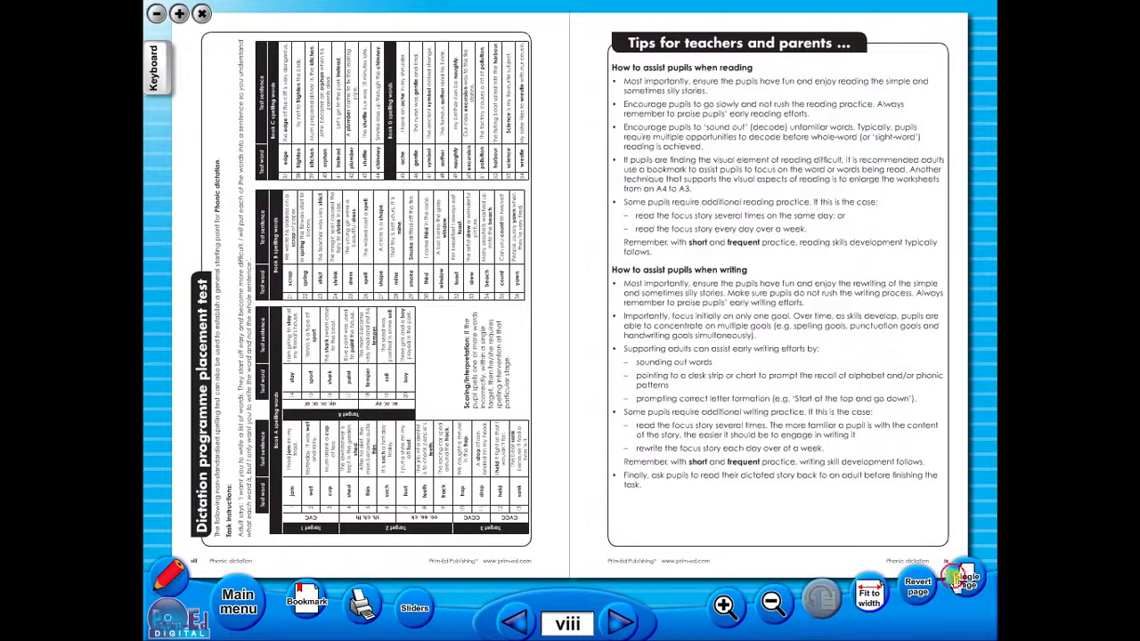
# Return to single-page view, rotate the placement test upright, zoom in, then return to the menu
pyautogui.click(959, 581)
pyautogui.click(827, 602)
pyautogui.click(827, 602)
pyautogui.click(827, 602)
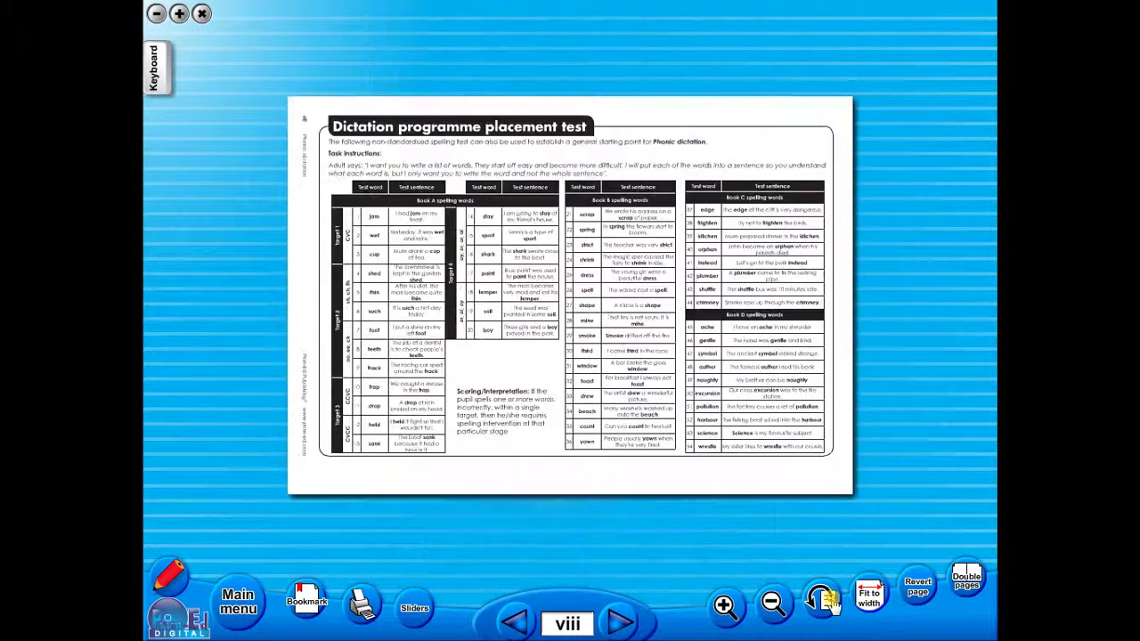
pyautogui.click(725, 605)
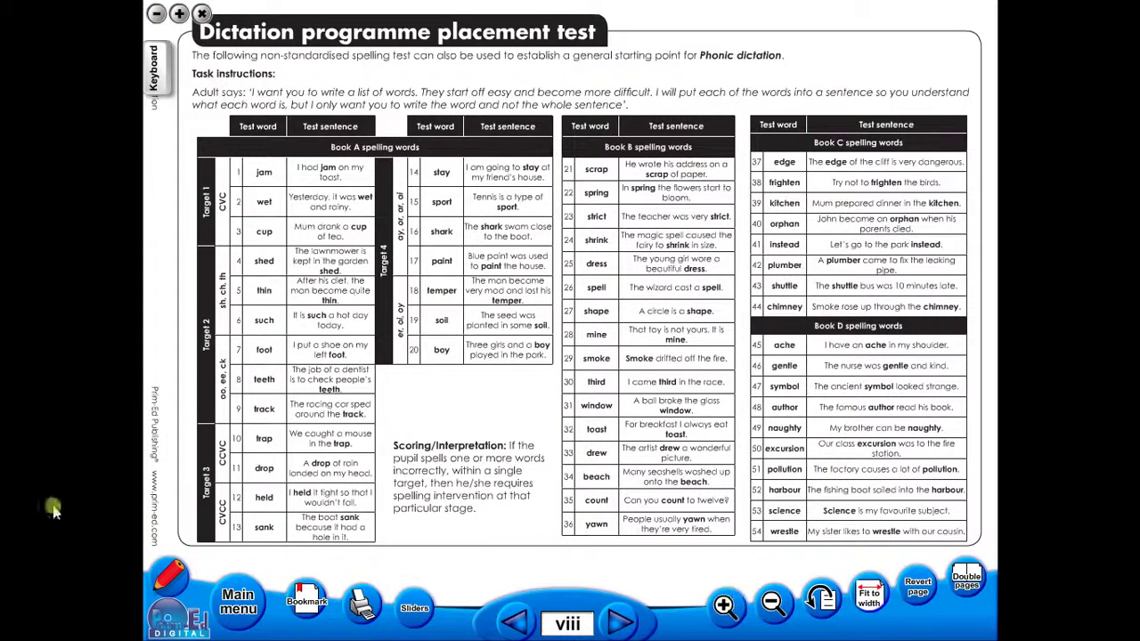
pyautogui.click(233, 599)
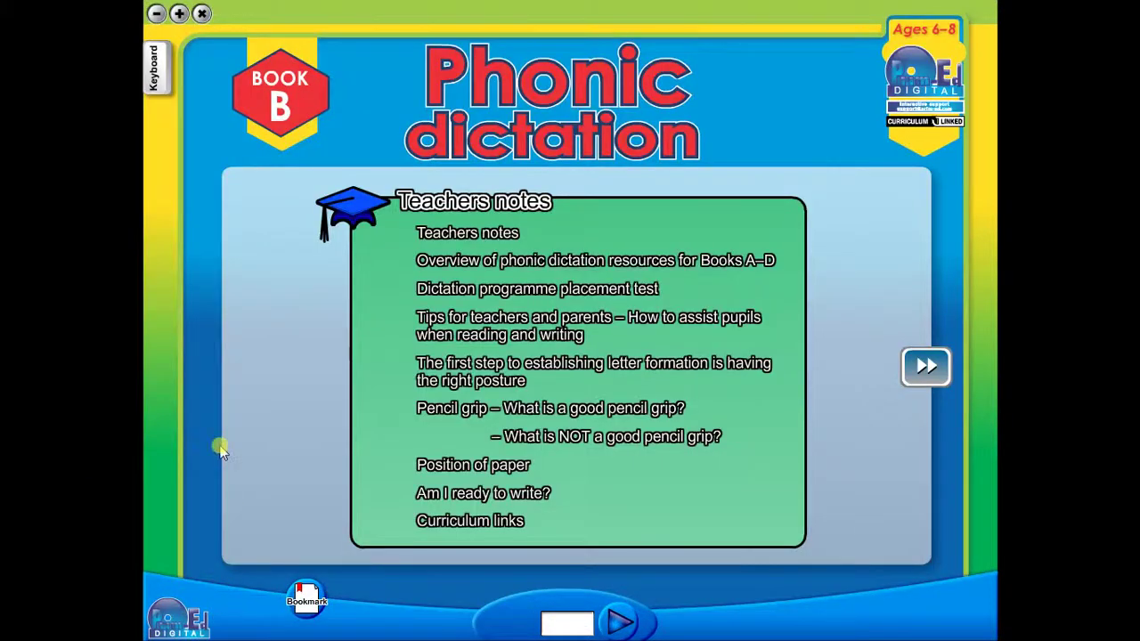